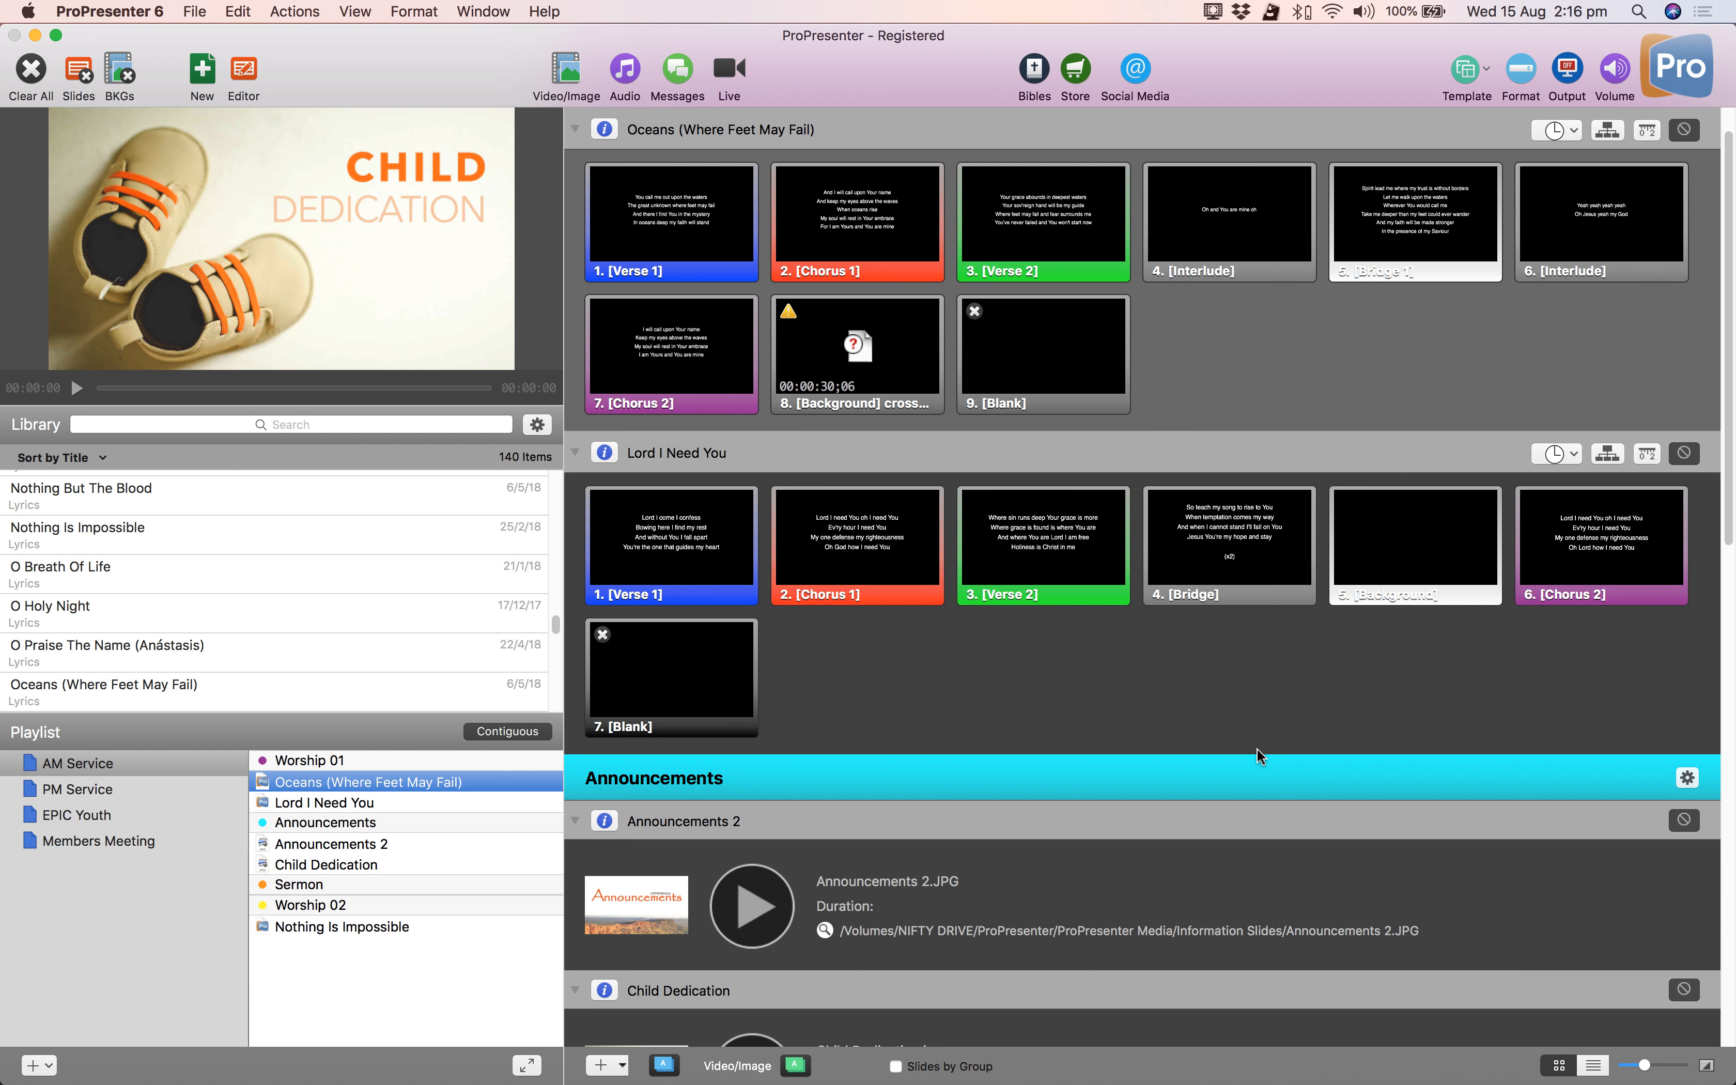
Step: Search the library and SongSelect for "jesus lover of my soul" and browse the matching songs
{"action": "scroll", "coordinate": [1219, 664], "scroll_direction": "up", "scroll_amount": 1}
{"action": "scroll", "coordinate": [1218, 671], "scroll_direction": "up", "scroll_amount": 1}
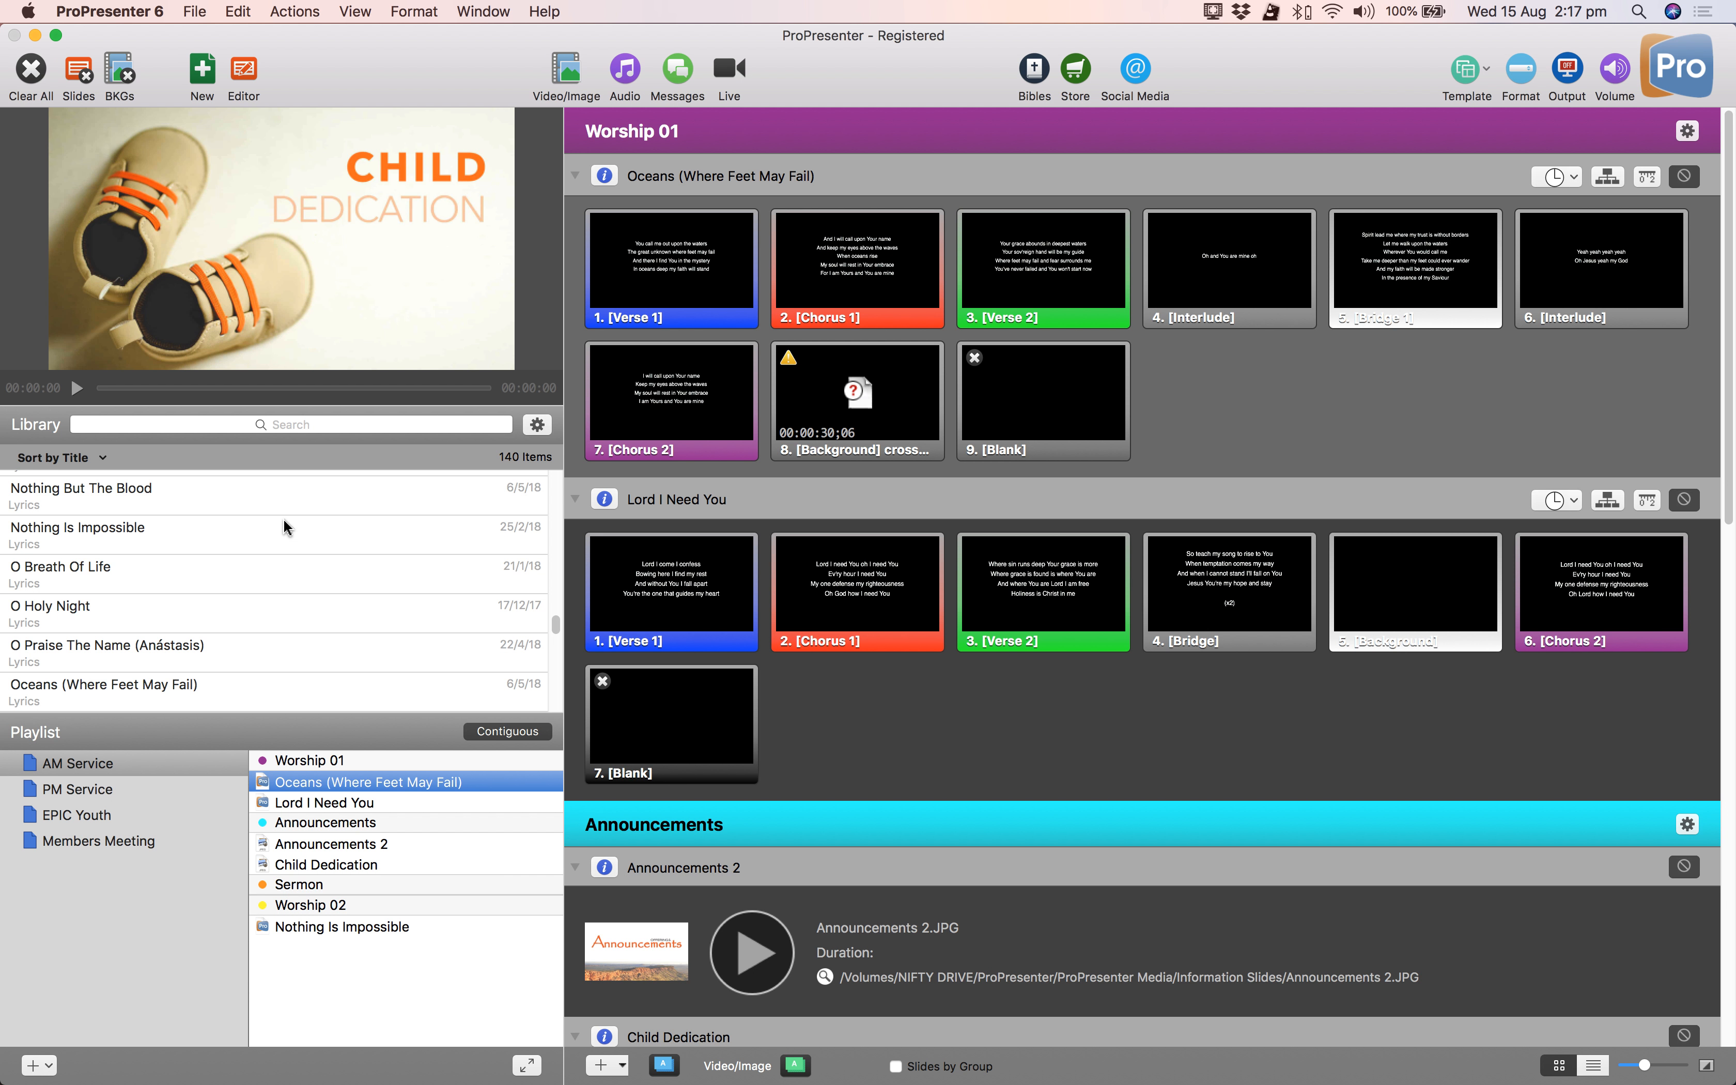
{"action": "left_click", "coordinate": [303, 424]}
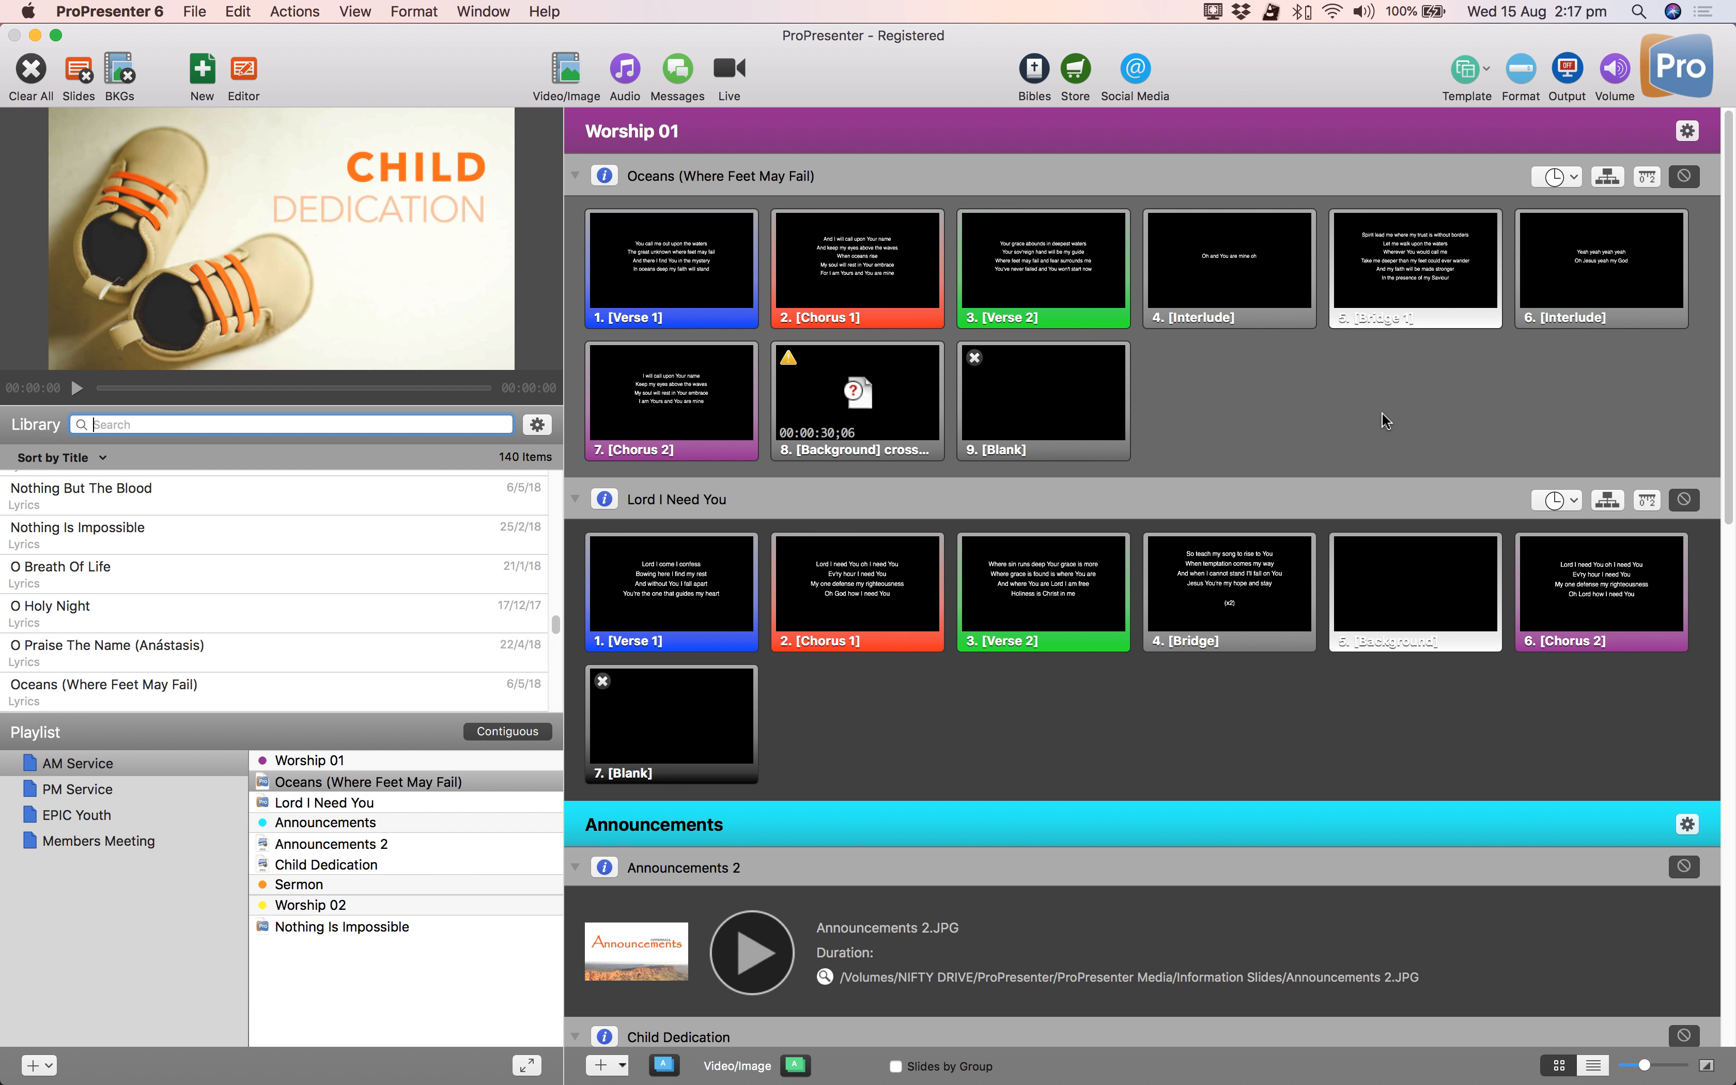
{"action": "type", "text": "jesus lo"}
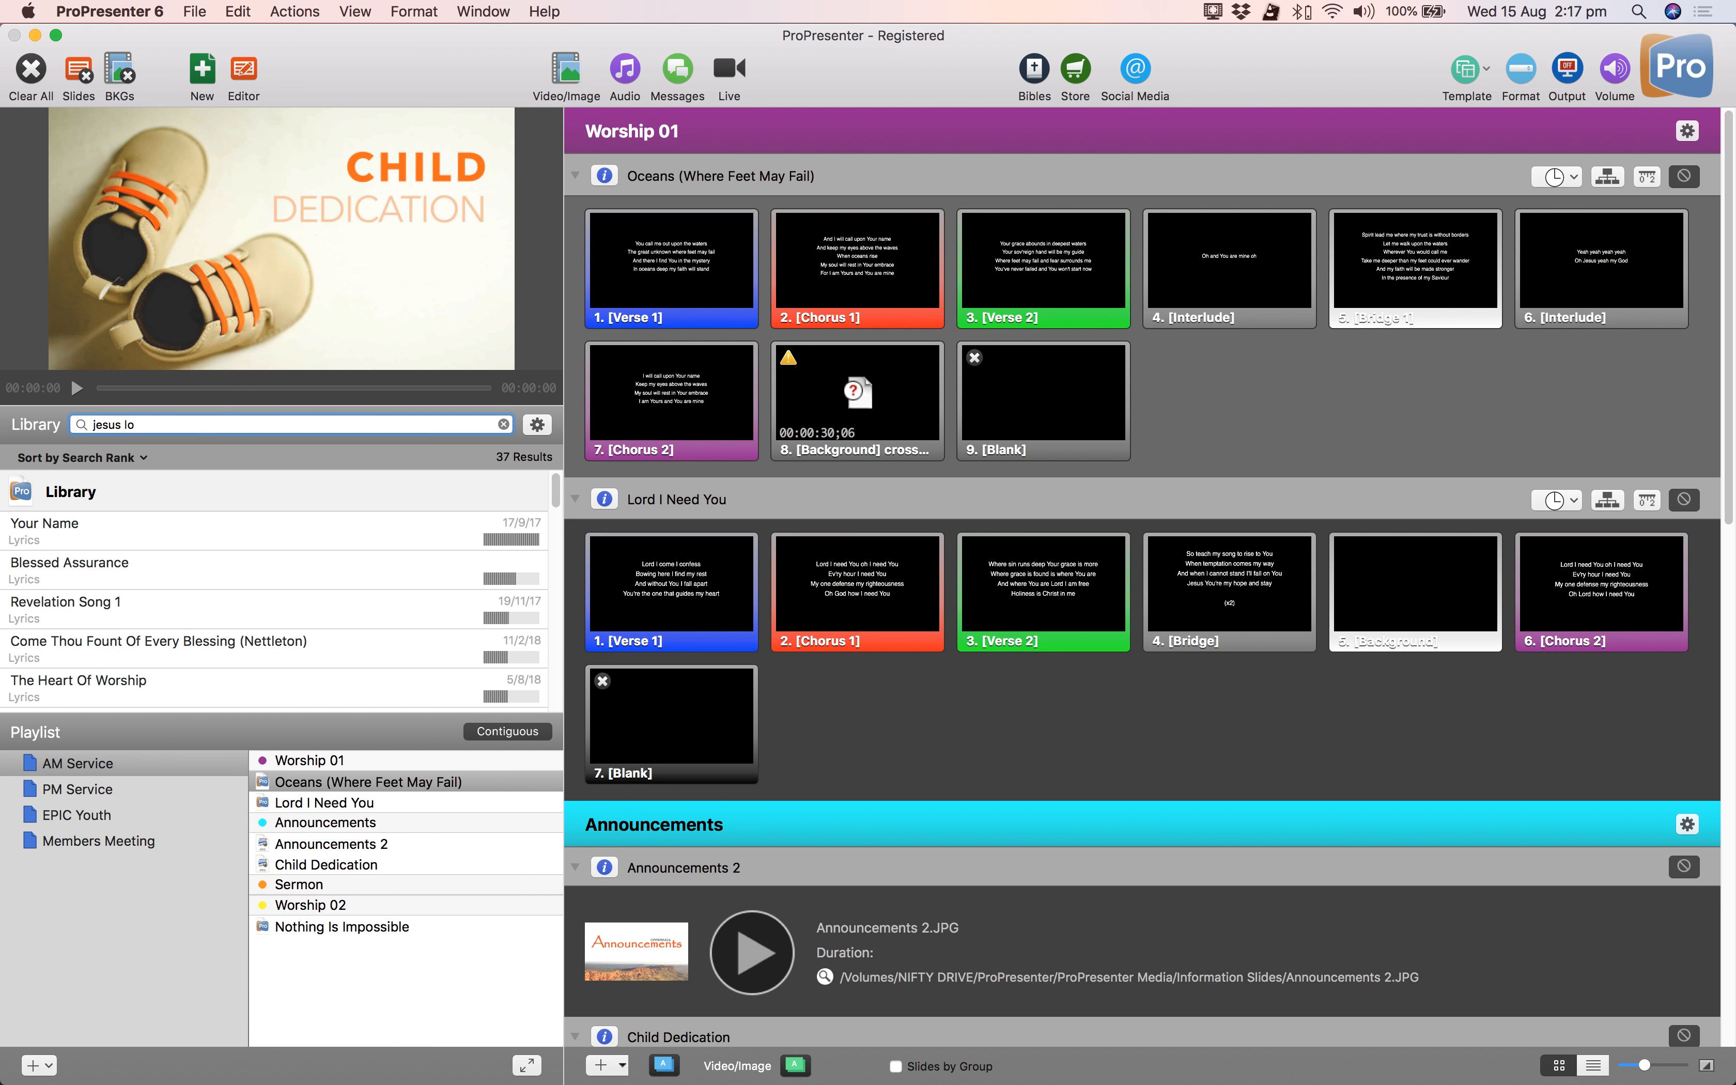
{"action": "type", "text": "ver of my soul"}
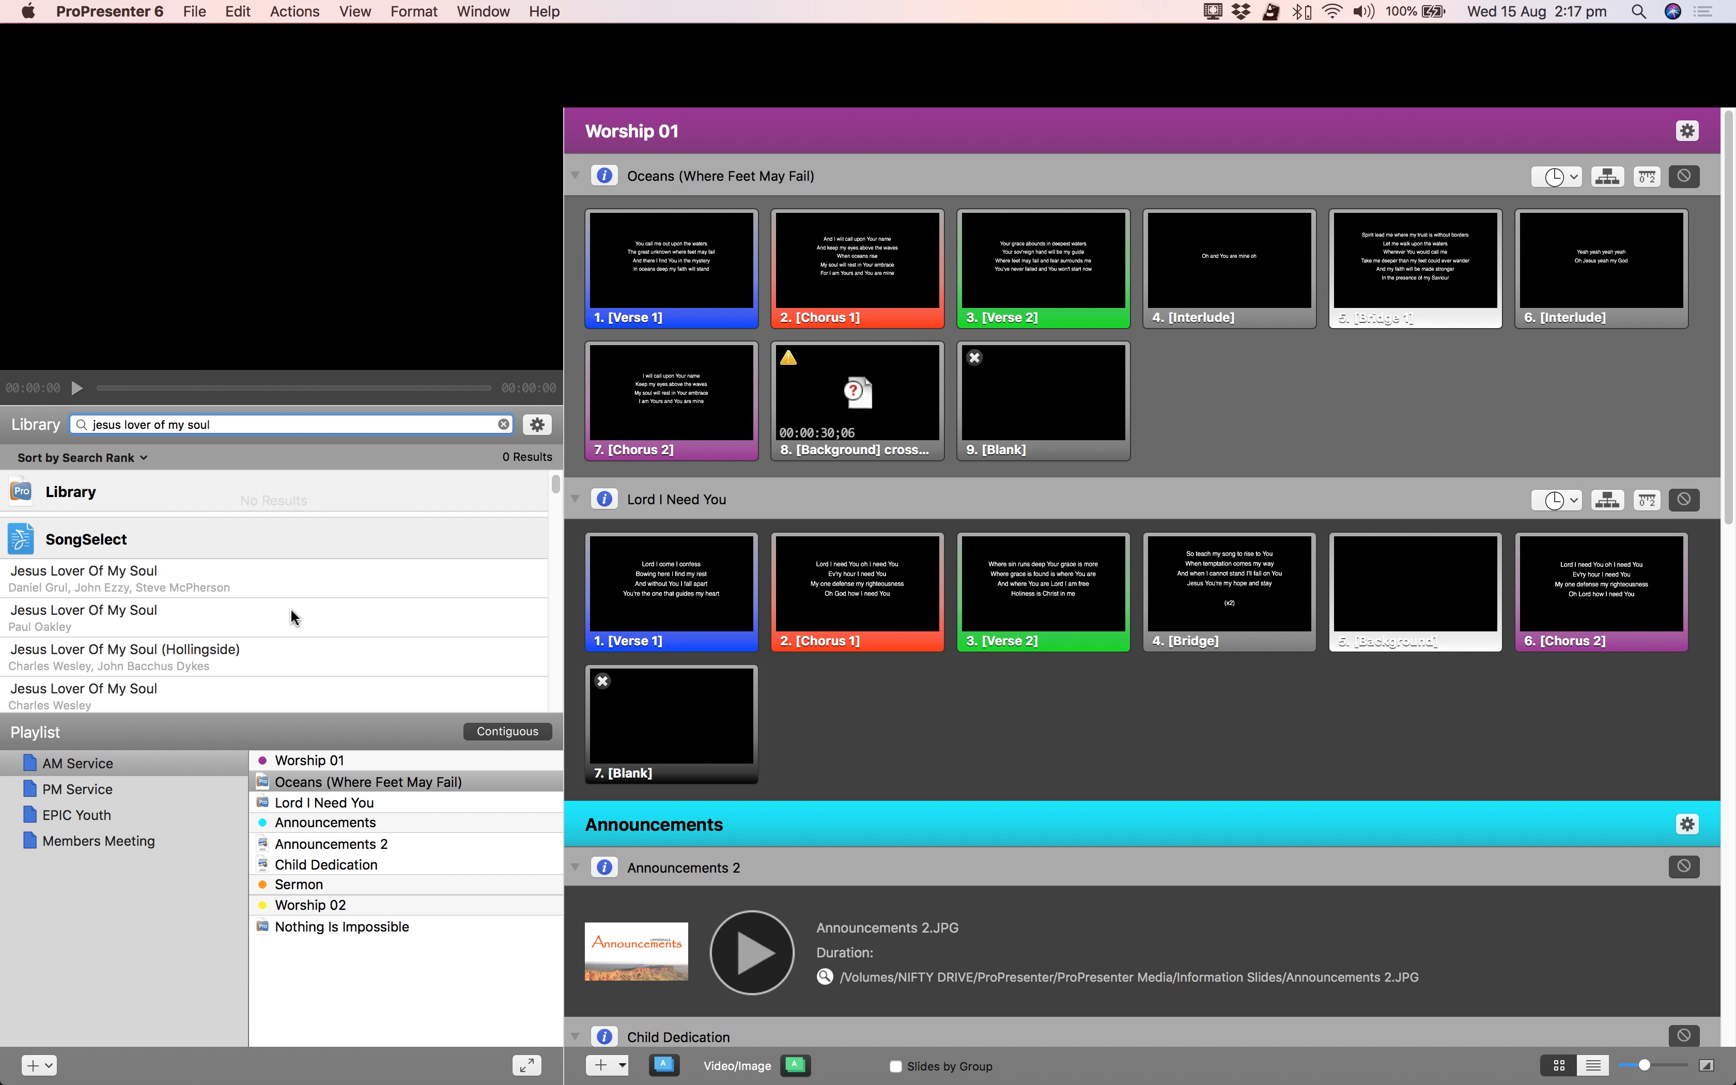
{"action": "scroll", "coordinate": [291, 616], "scroll_direction": "down", "scroll_amount": 3}
{"action": "scroll", "coordinate": [290, 616], "scroll_direction": "down", "scroll_amount": 4}
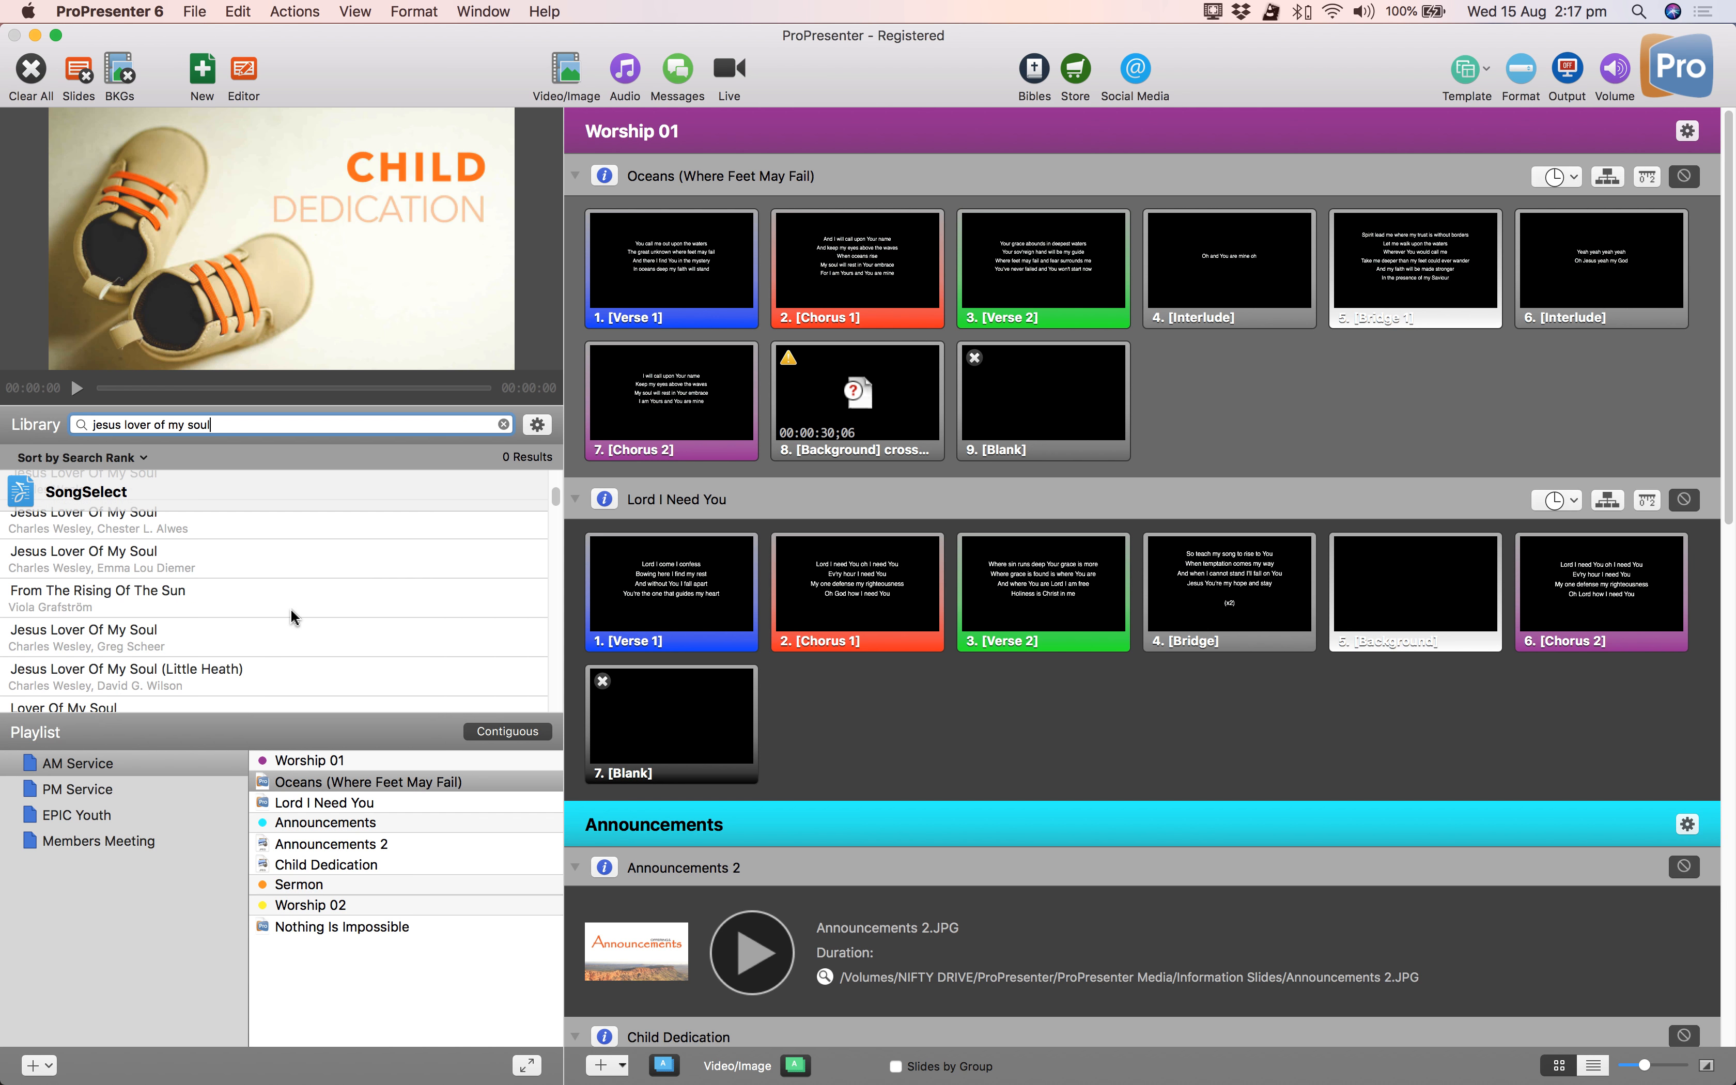
{"action": "scroll", "coordinate": [291, 616], "scroll_direction": "up", "scroll_amount": 8}
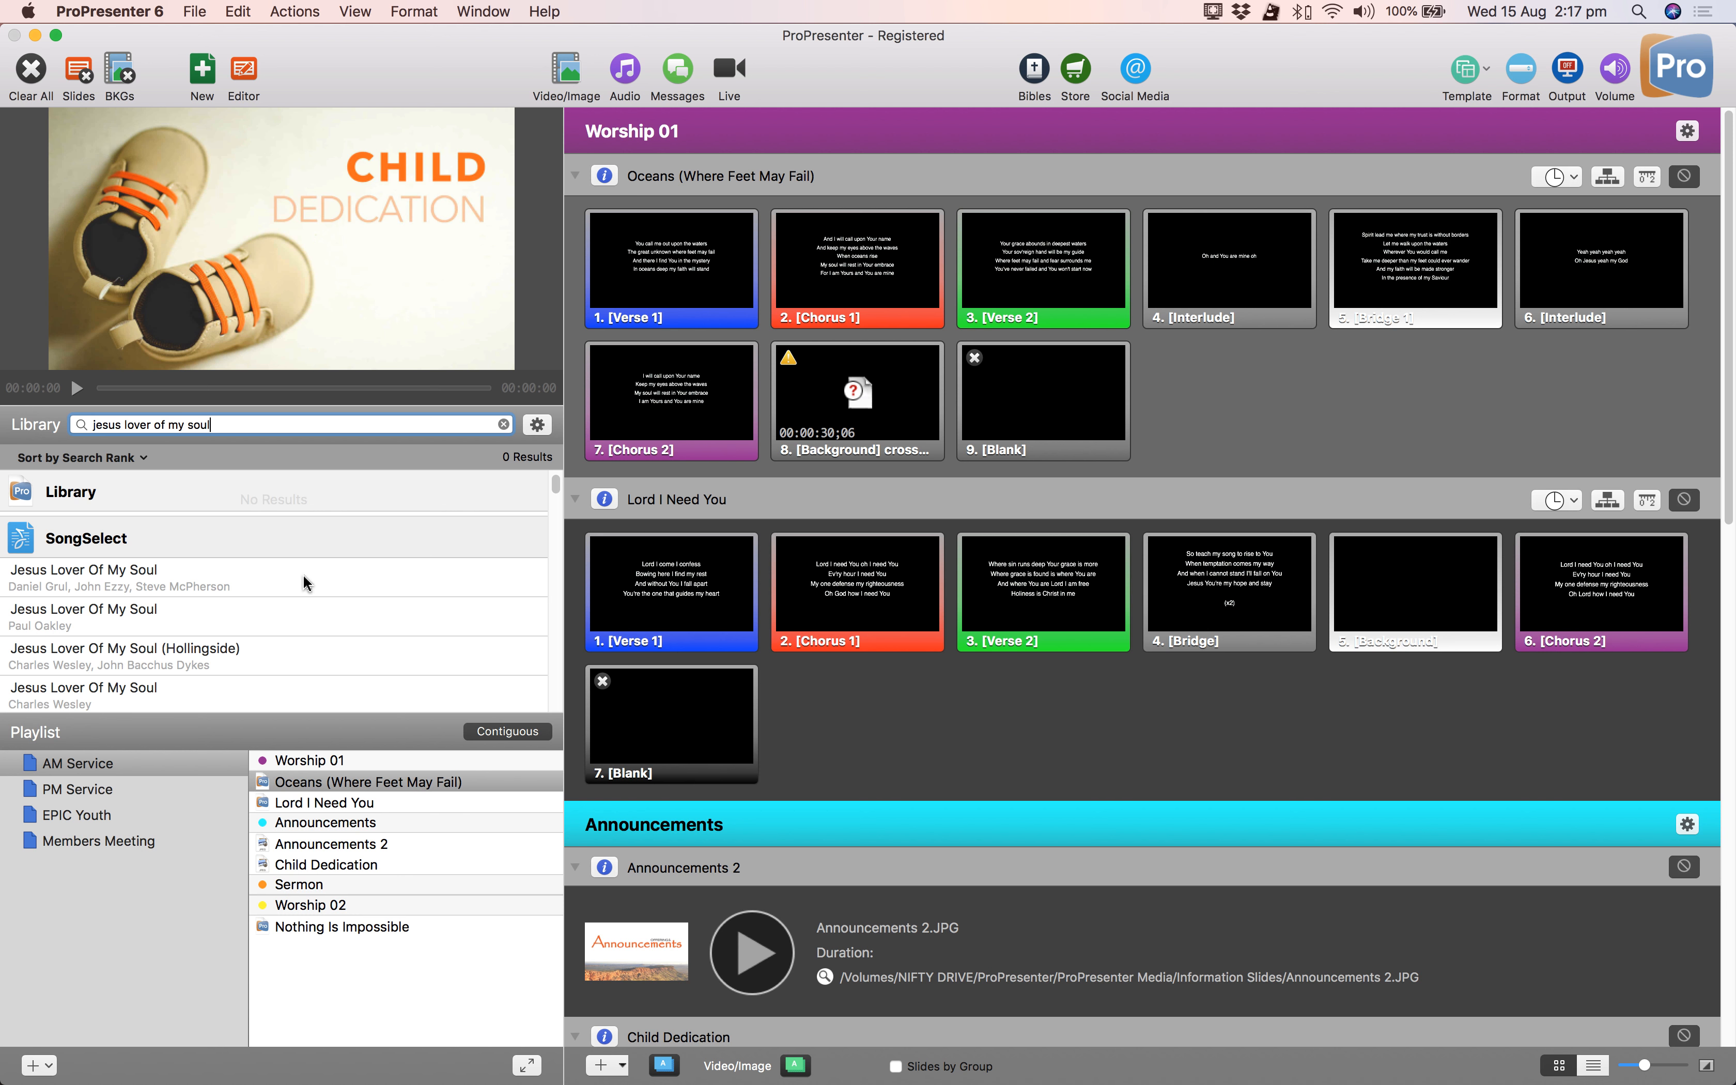
Step: Compare the lyrics of the first two Jesus Lover Of My Soul versions and start importing the first one
{"action": "left_click", "coordinate": [286, 591]}
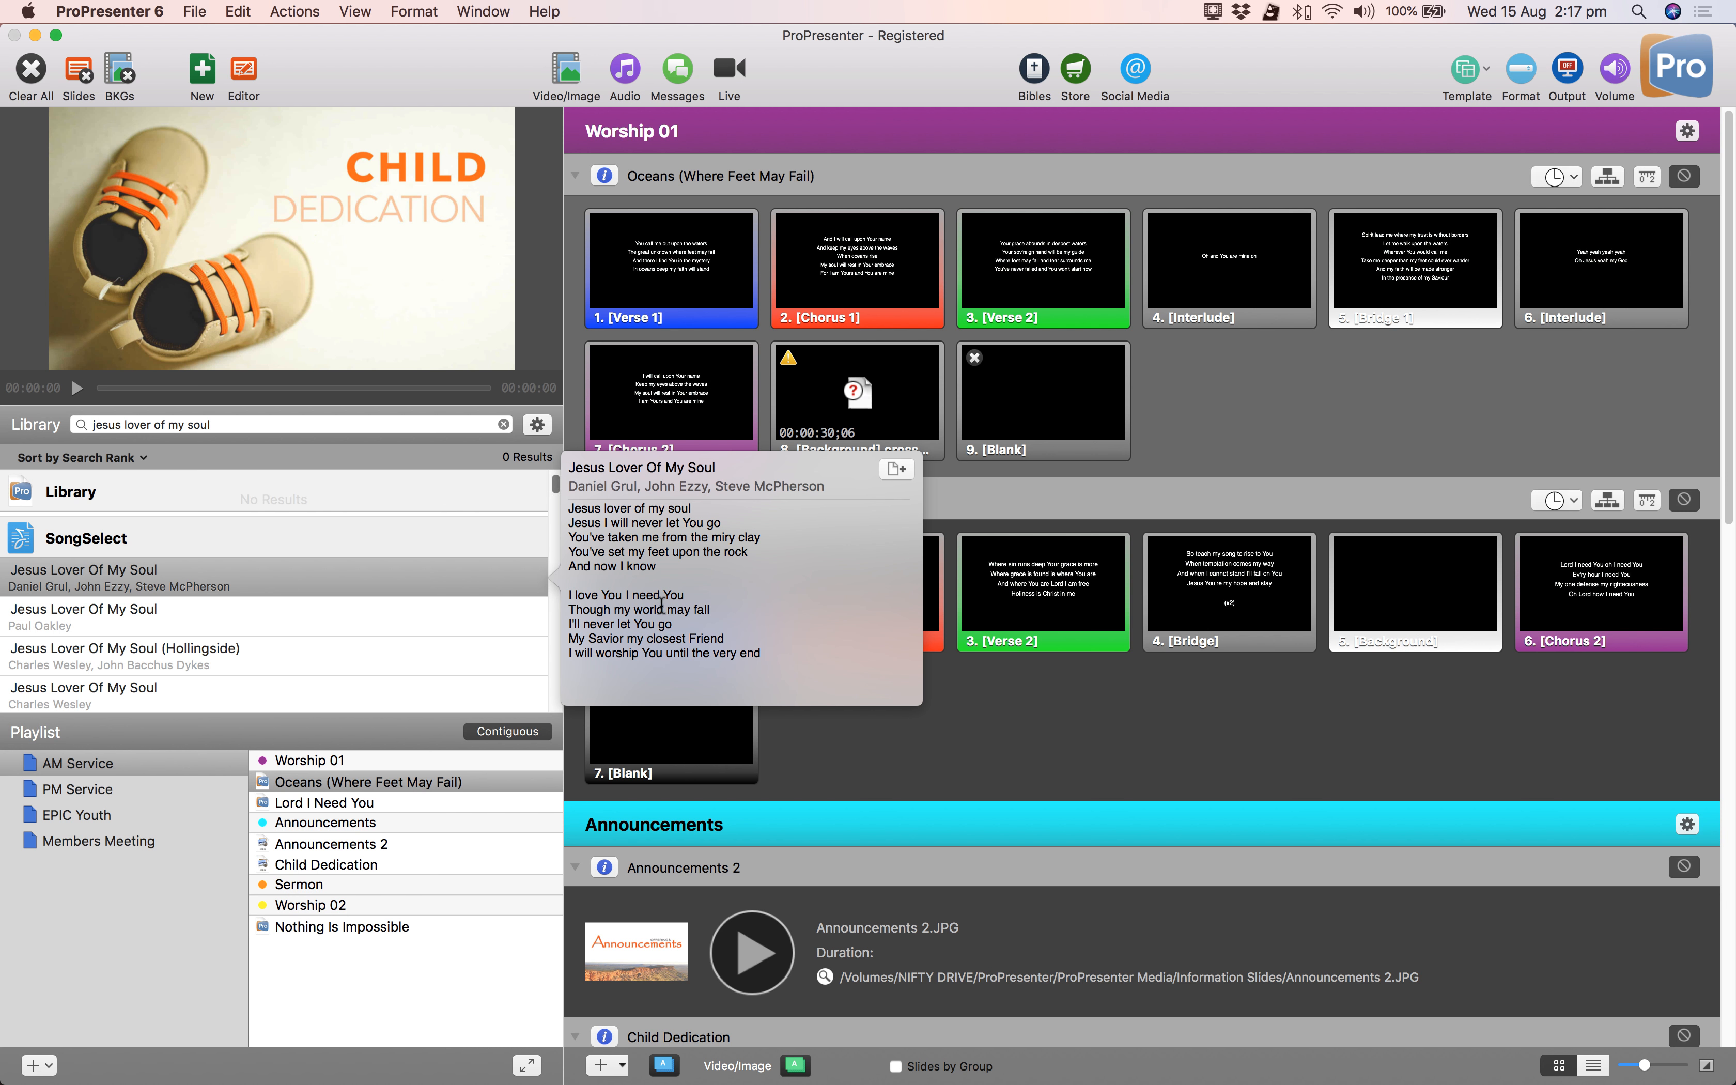
{"action": "left_click", "coordinate": [298, 633]}
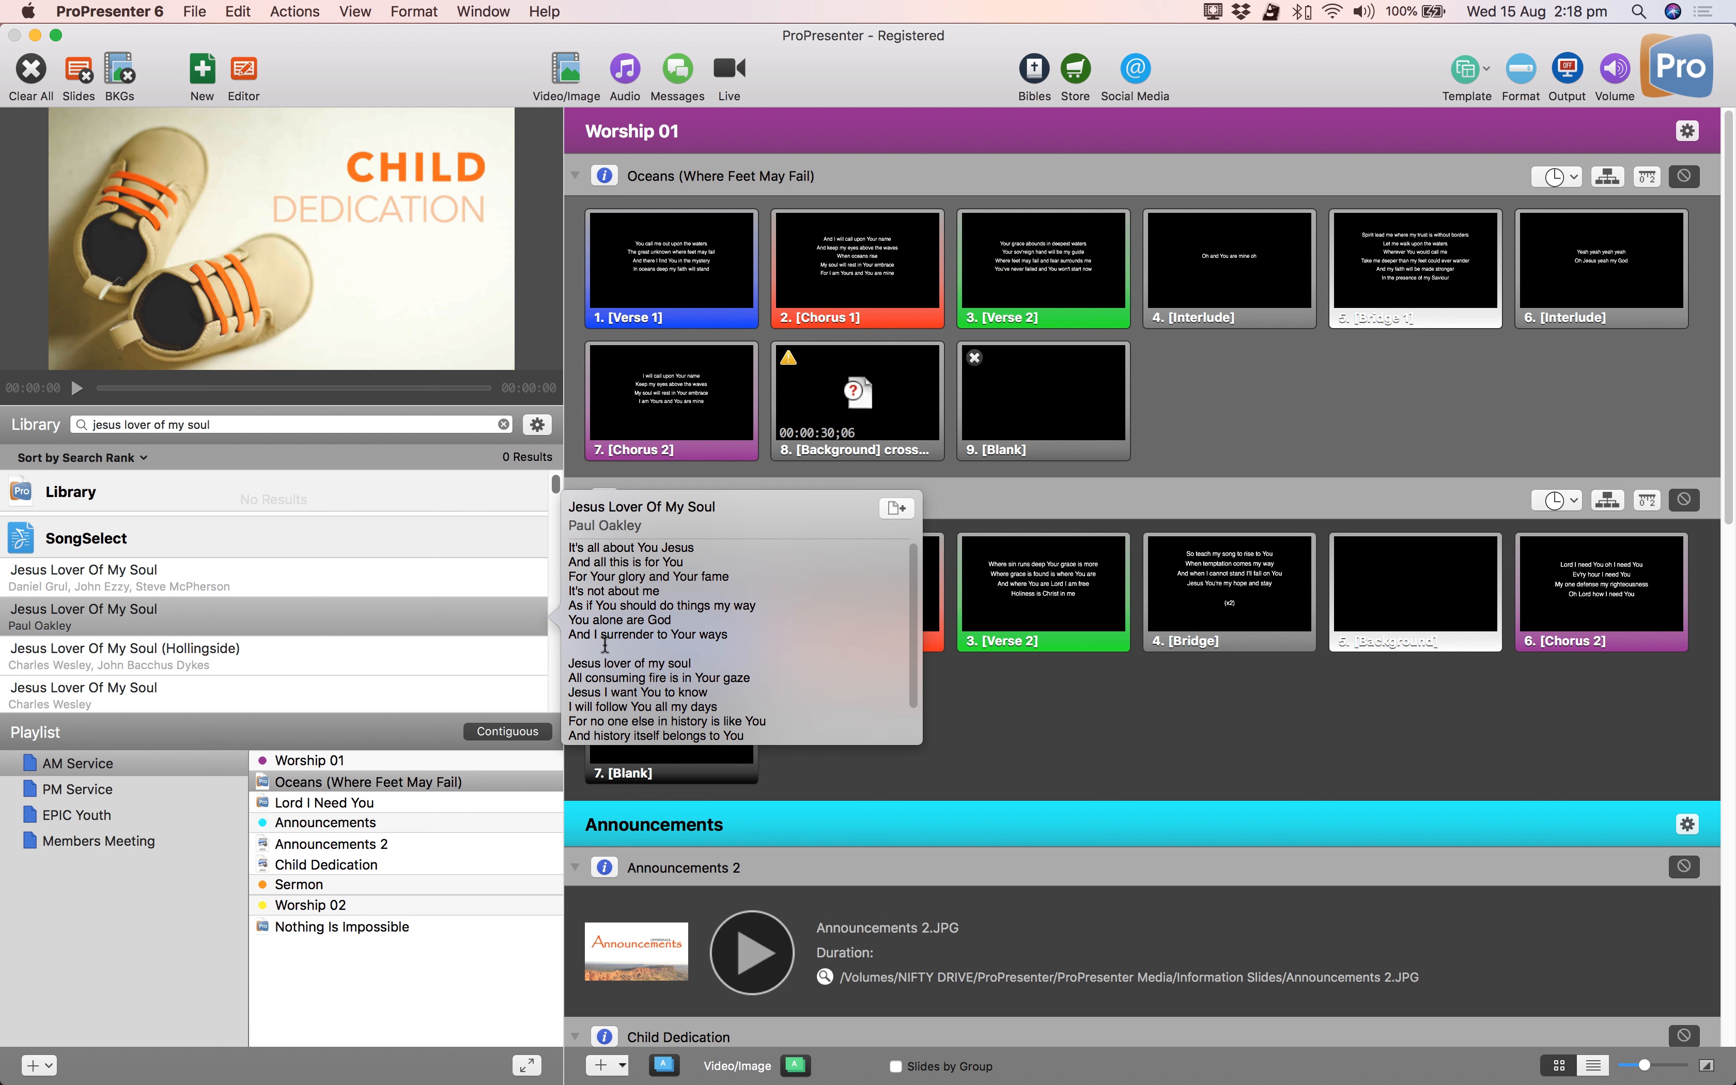
{"action": "left_click", "coordinate": [287, 569]}
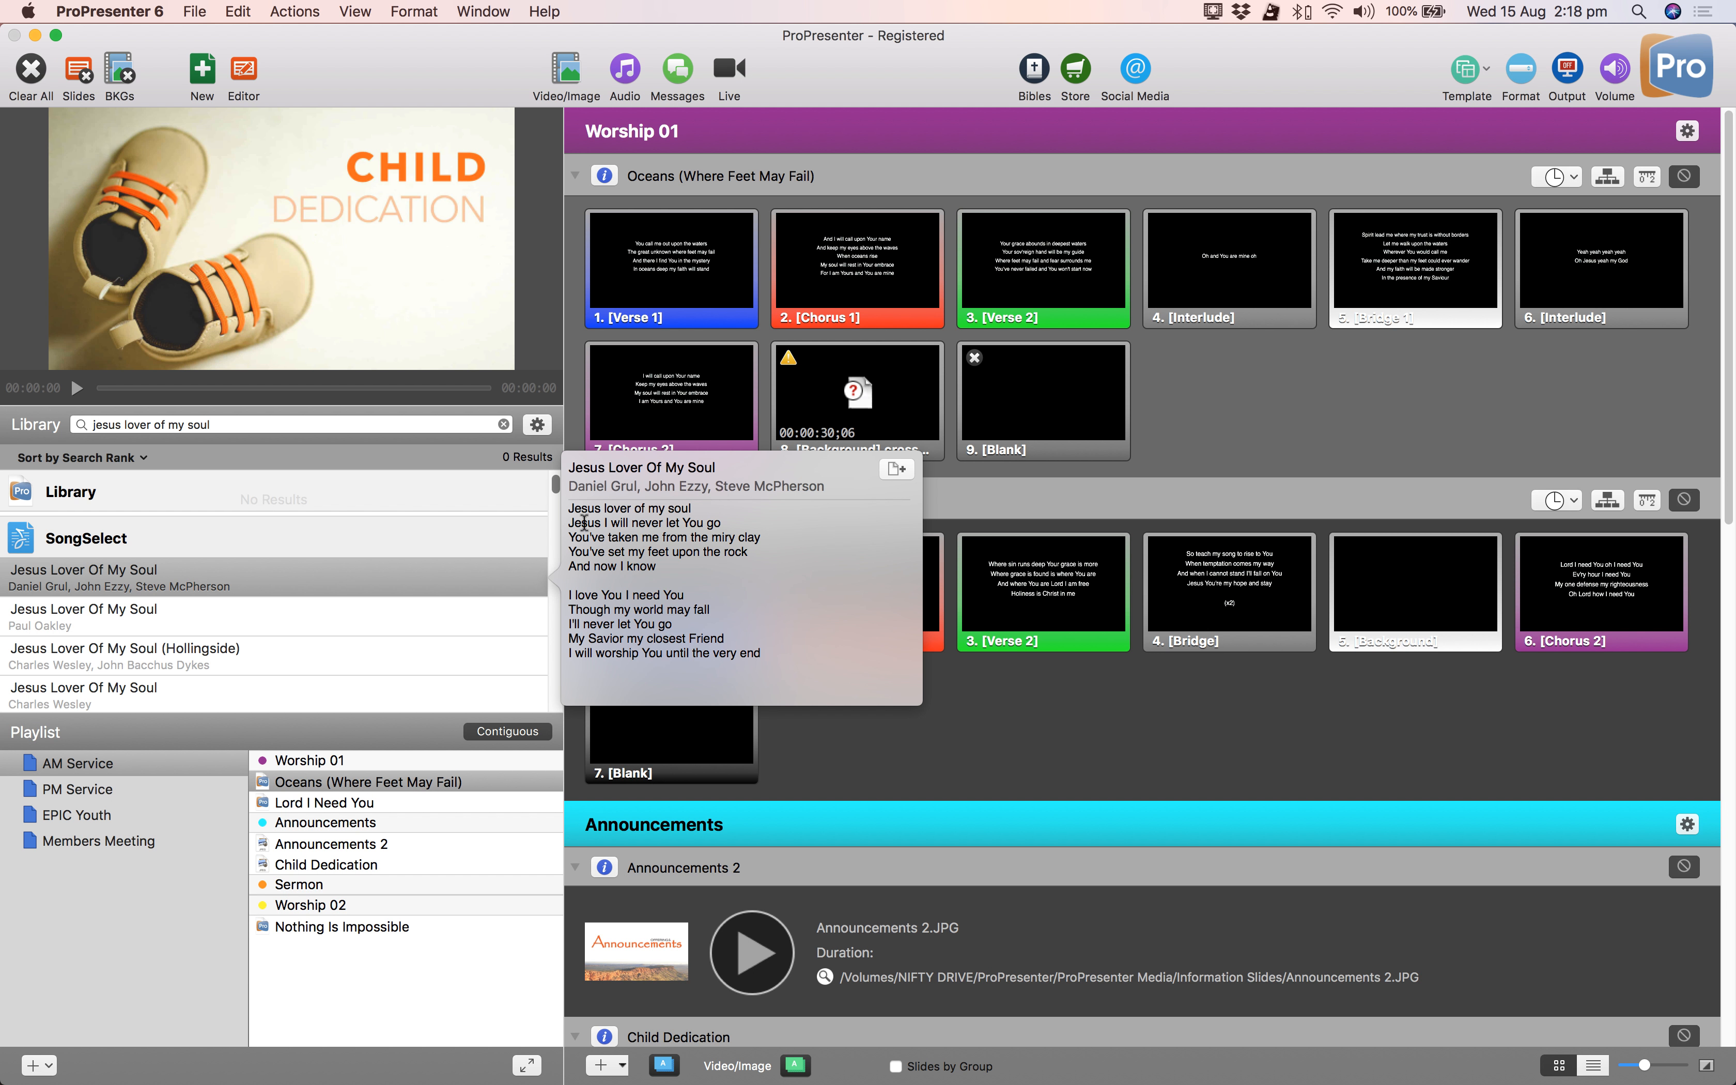
{"action": "left_click", "coordinate": [904, 477]}
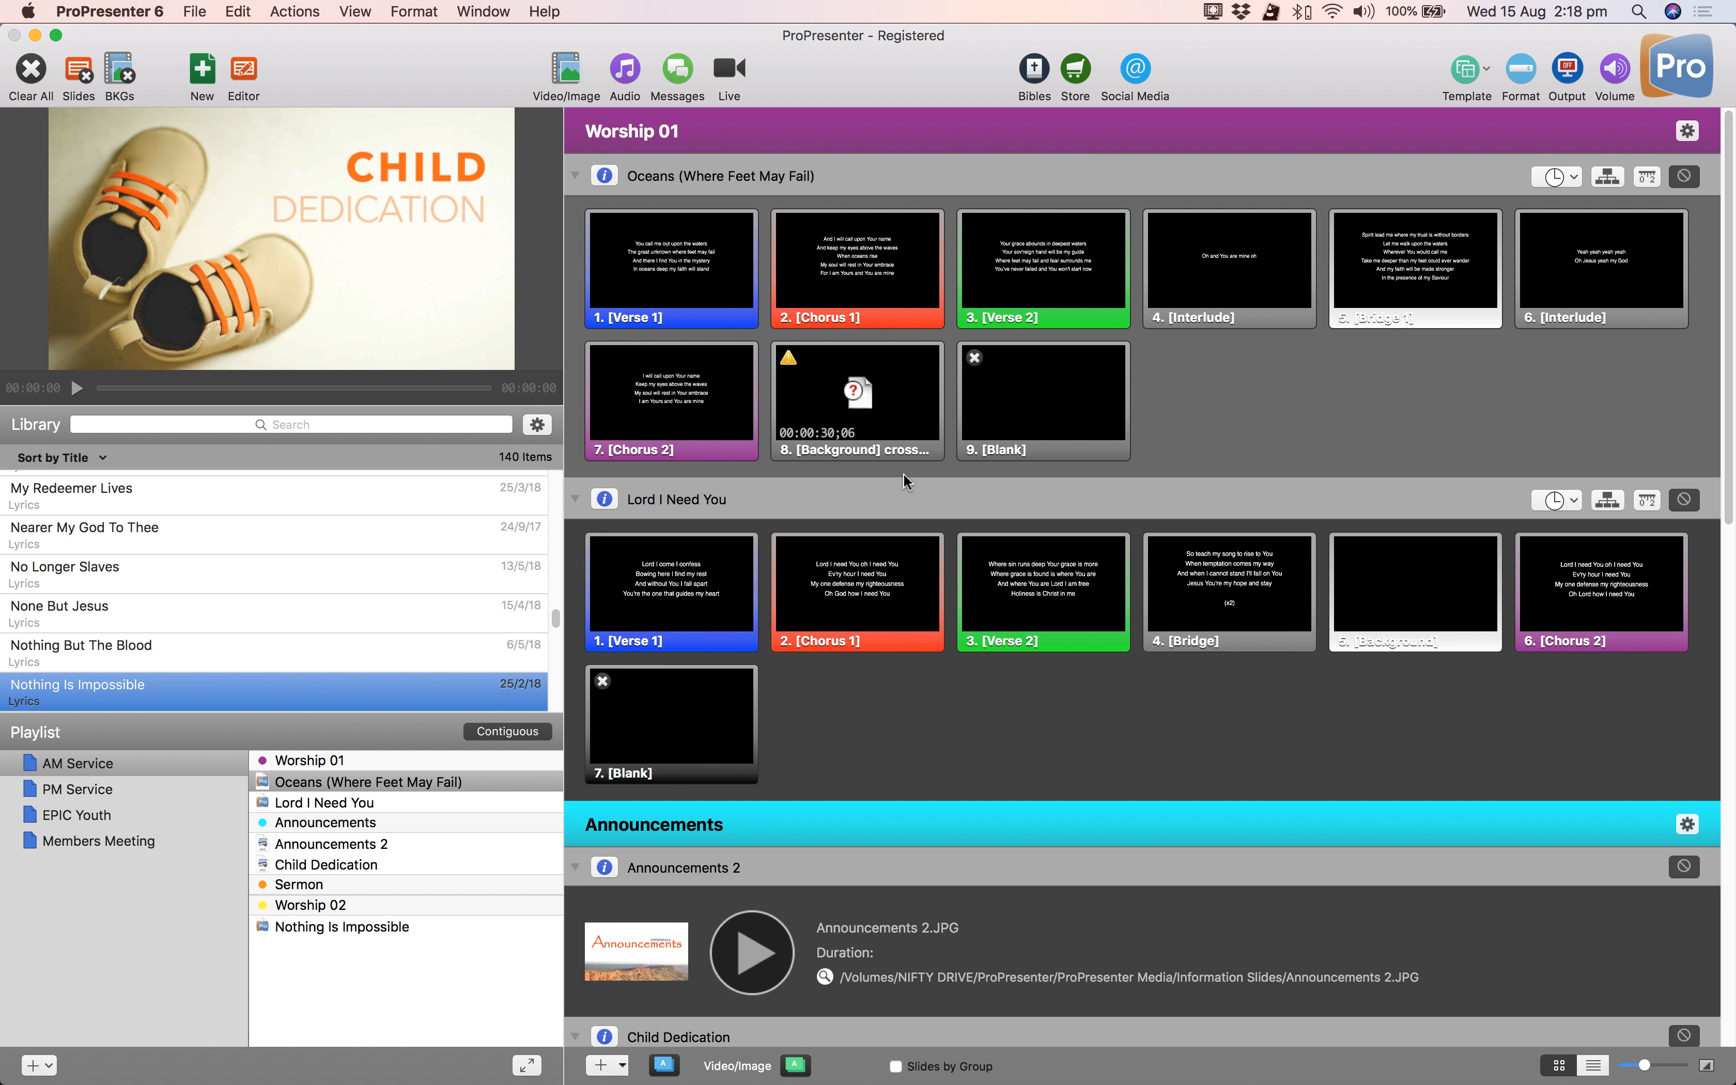
{"action": "left_click_drag", "start_coordinate": [912, 123], "coordinate": [929, 368]}
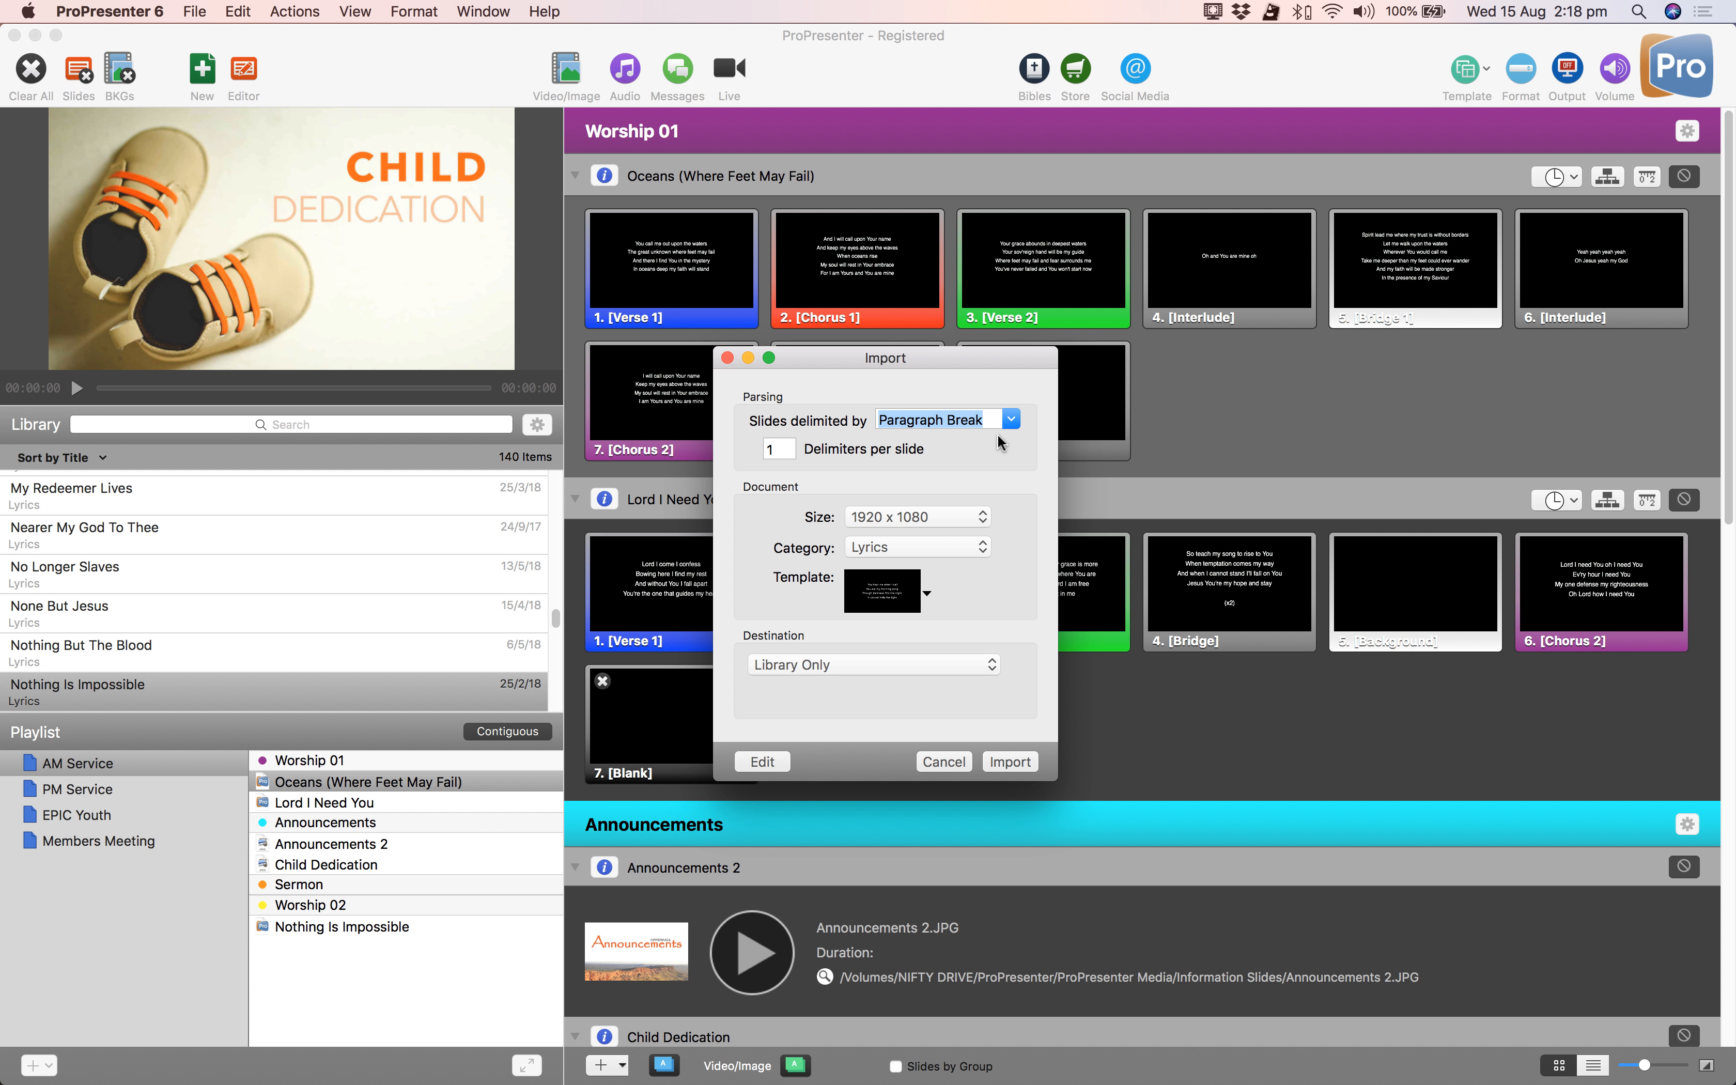
Step: Set the import to split slides by Paragraph Break, with size 1920 x 1080 and category Lyrics
{"action": "left_click", "coordinate": [1010, 421]}
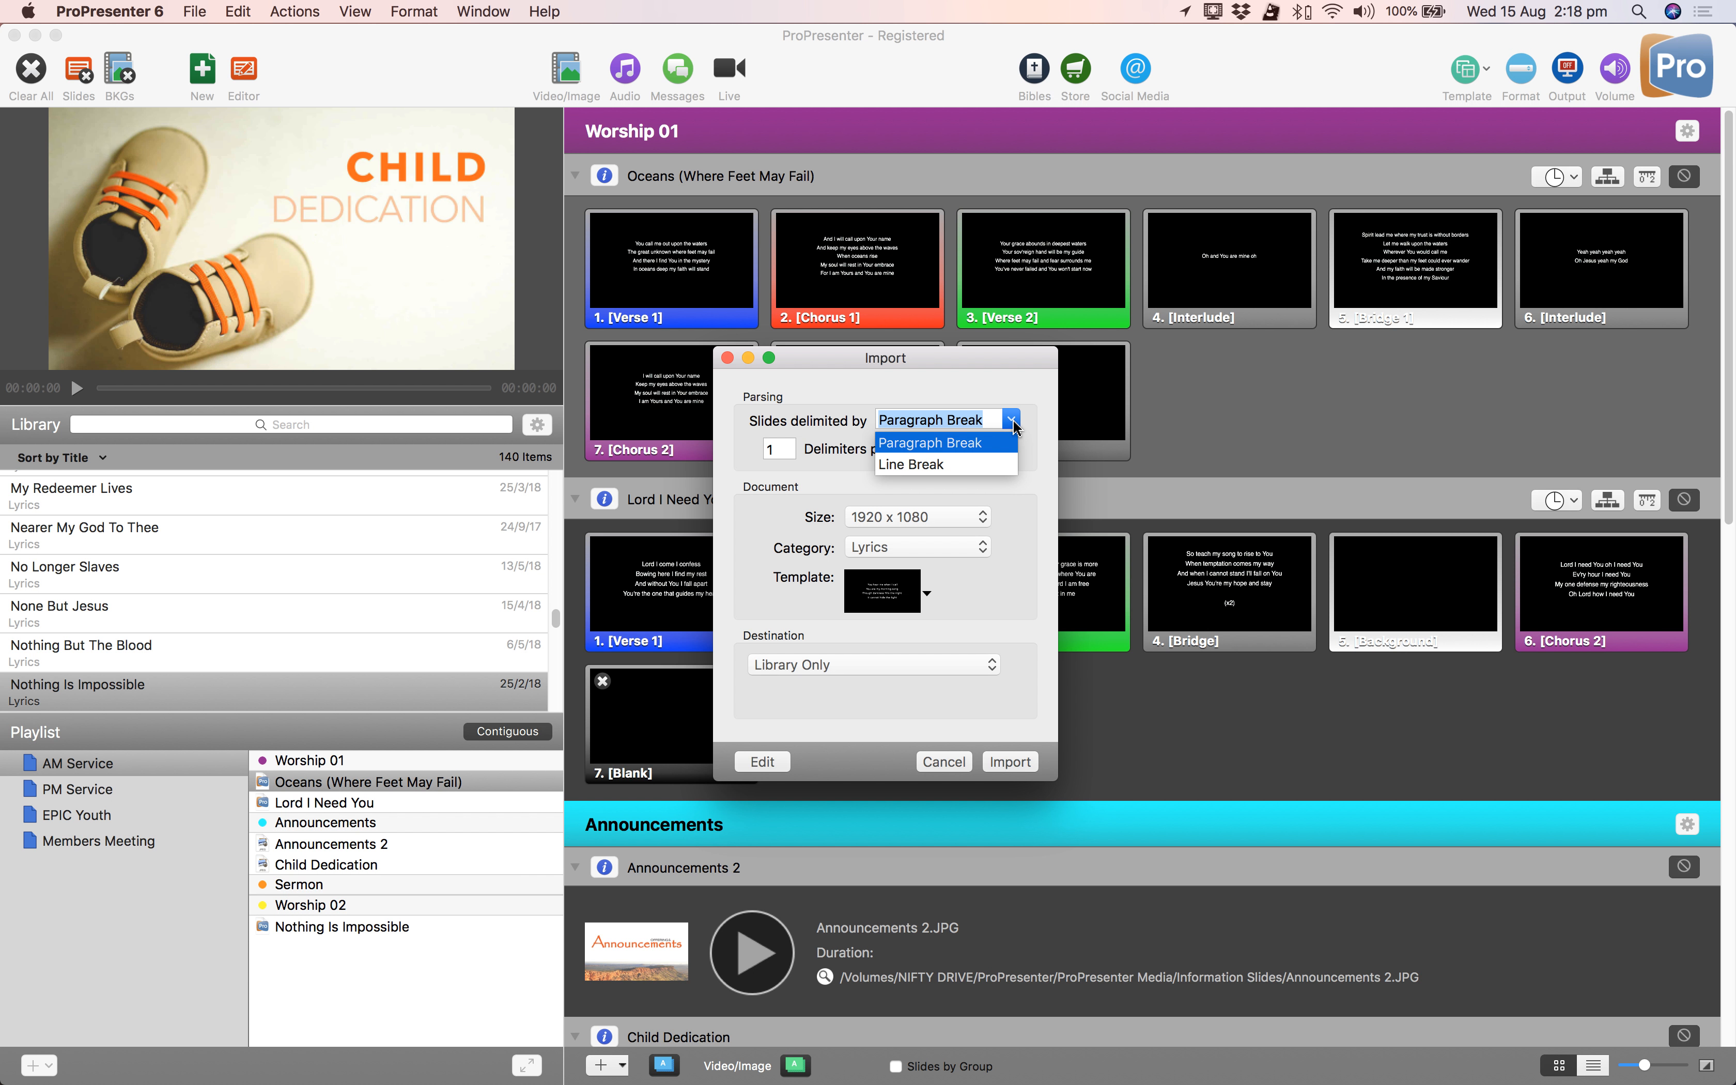
{"action": "left_click", "coordinate": [964, 441]}
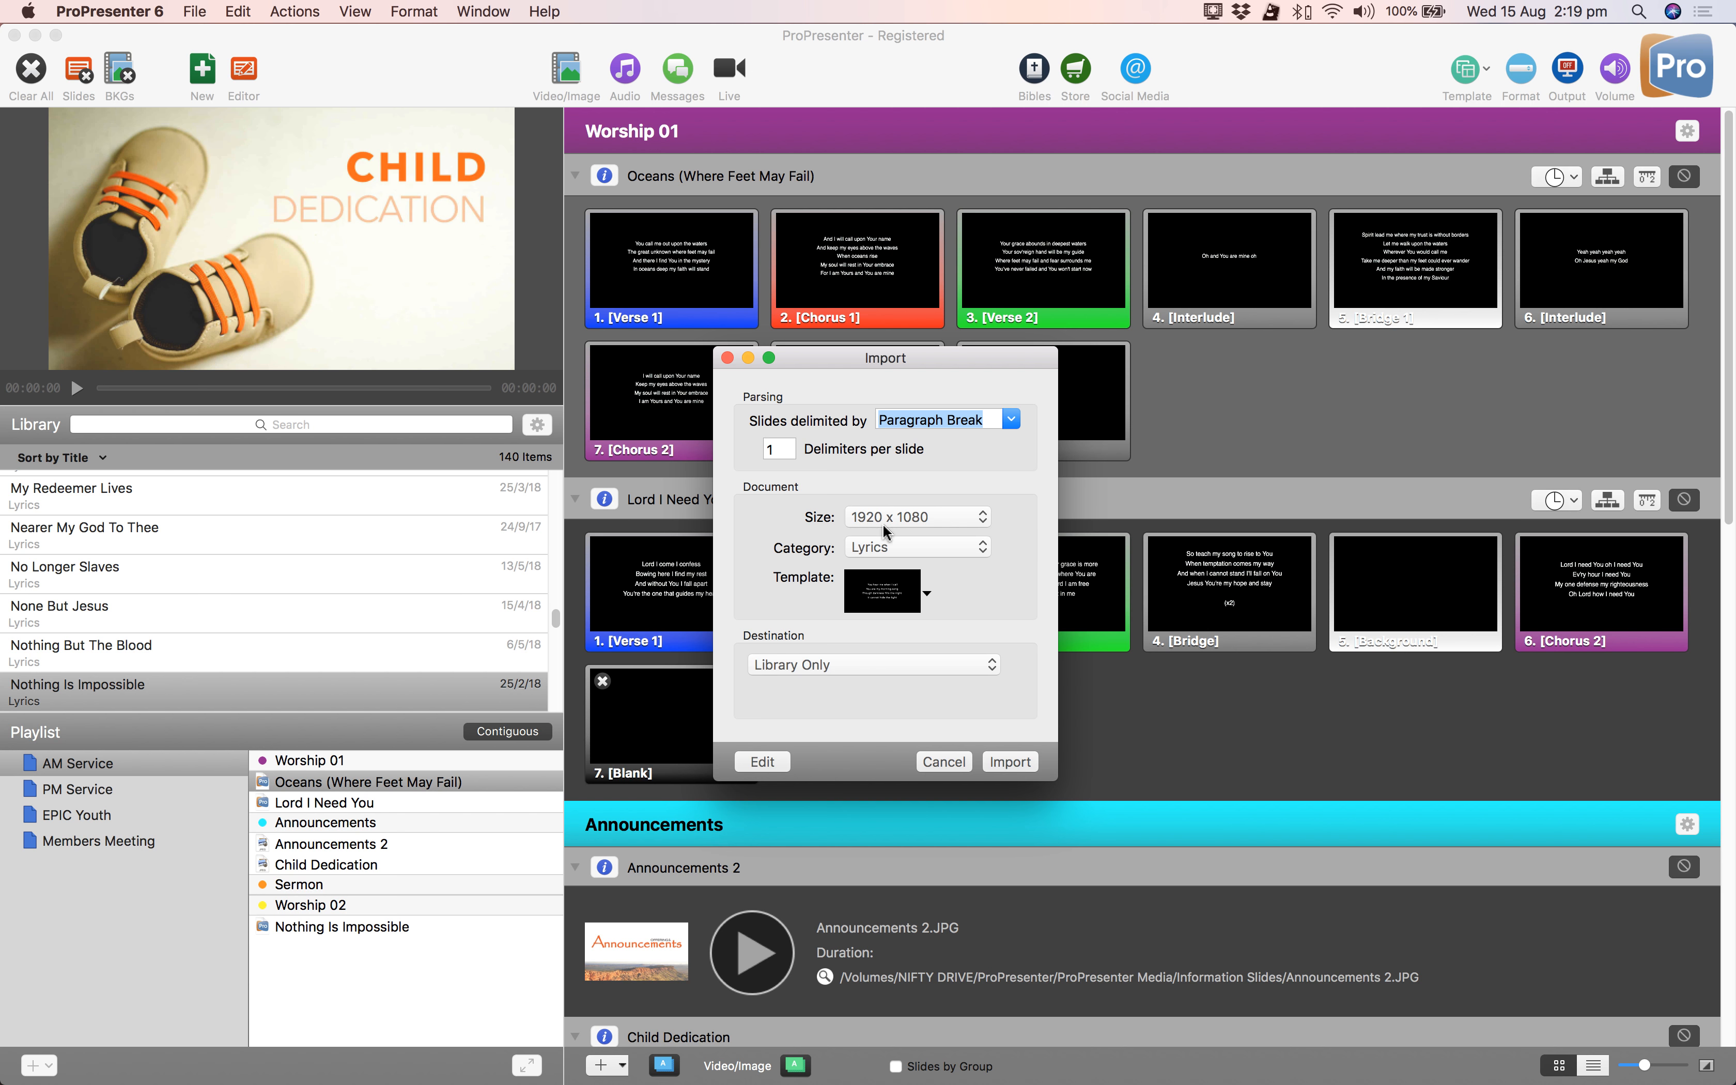
{"action": "left_click", "coordinate": [965, 519]}
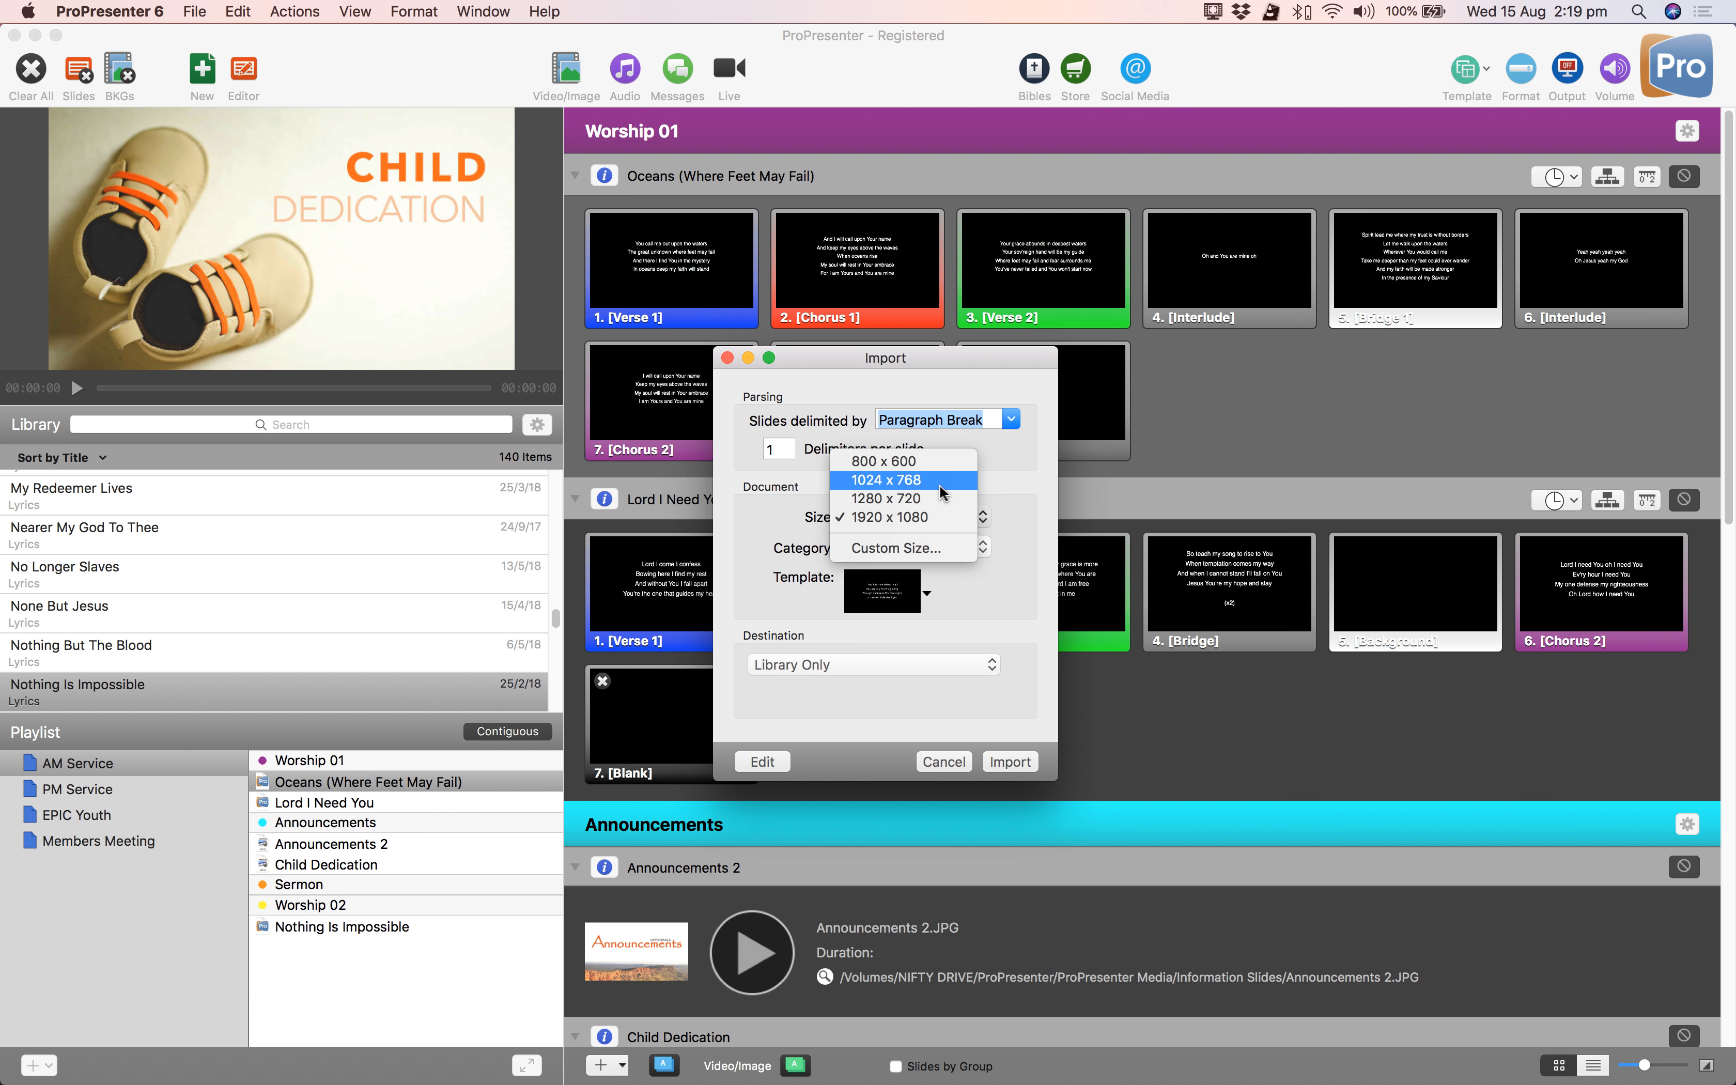
{"action": "left_click", "coordinate": [936, 518]}
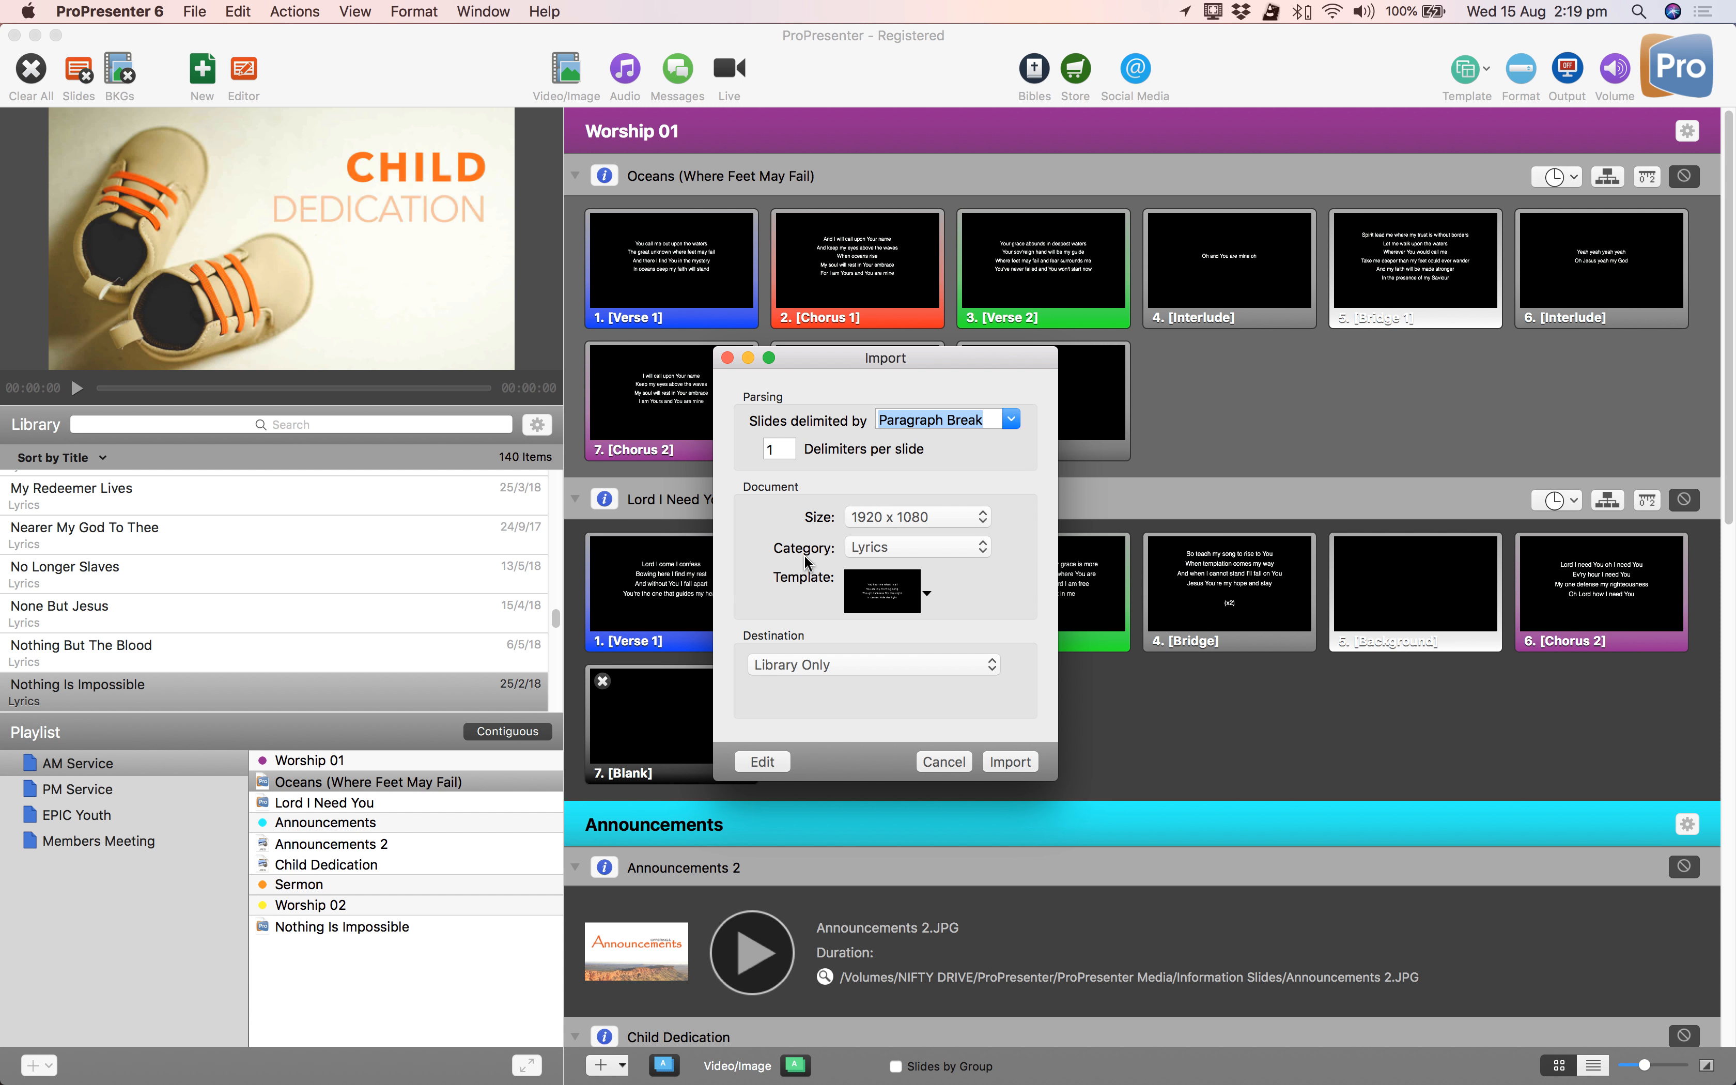
{"action": "left_click", "coordinate": [967, 557]}
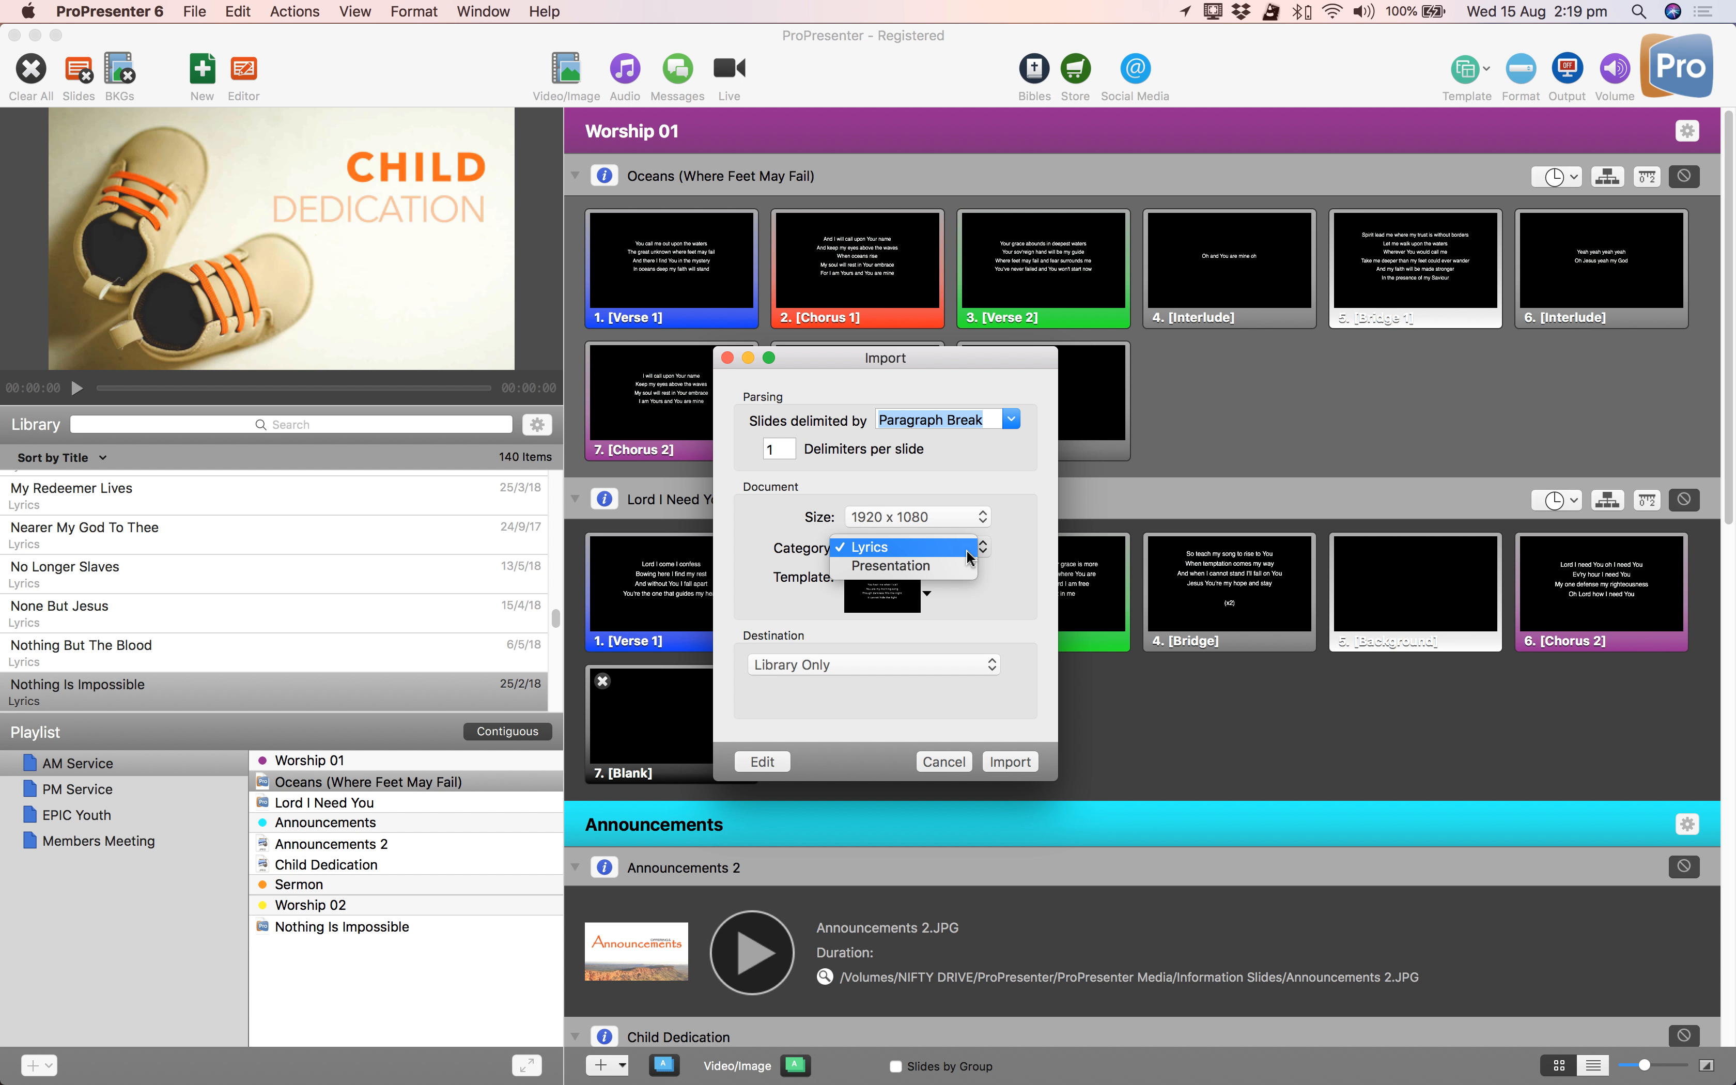
{"action": "left_click", "coordinate": [777, 554]}
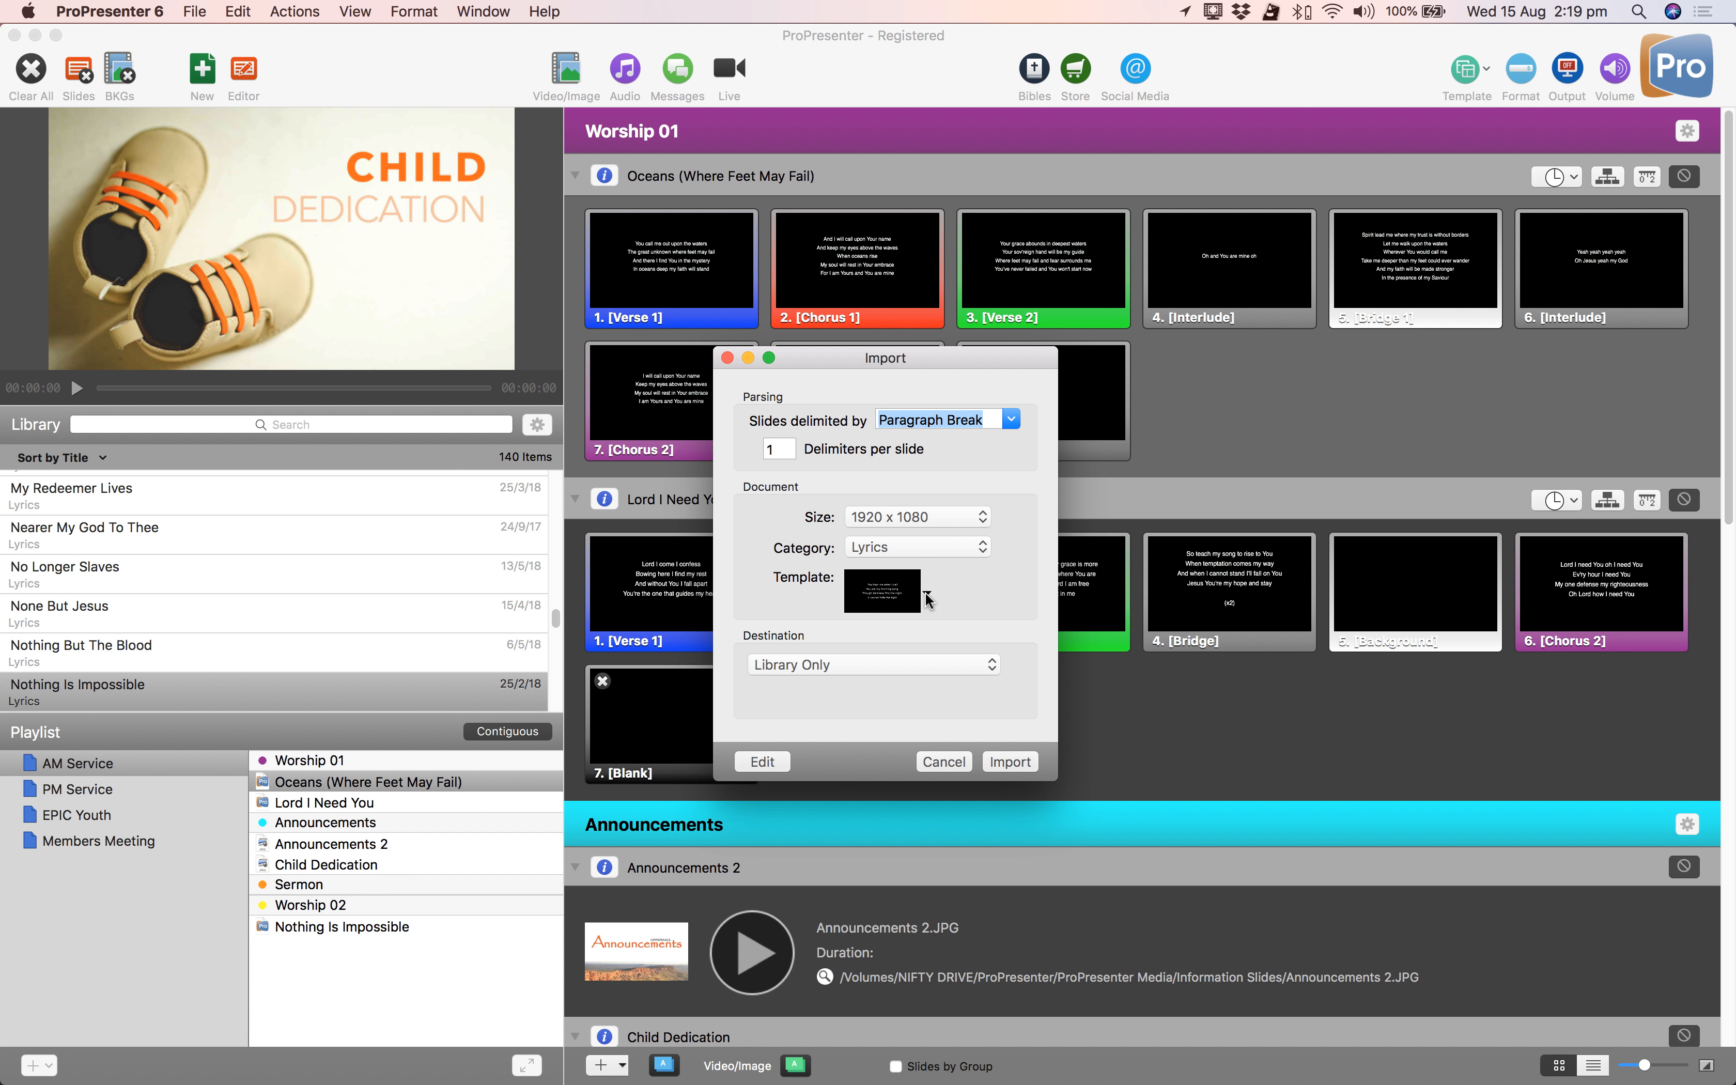
Step: Choose the Avenir Full Page template from Lyrics Styles and import the song to Library Only
{"action": "left_click", "coordinate": [927, 597]}
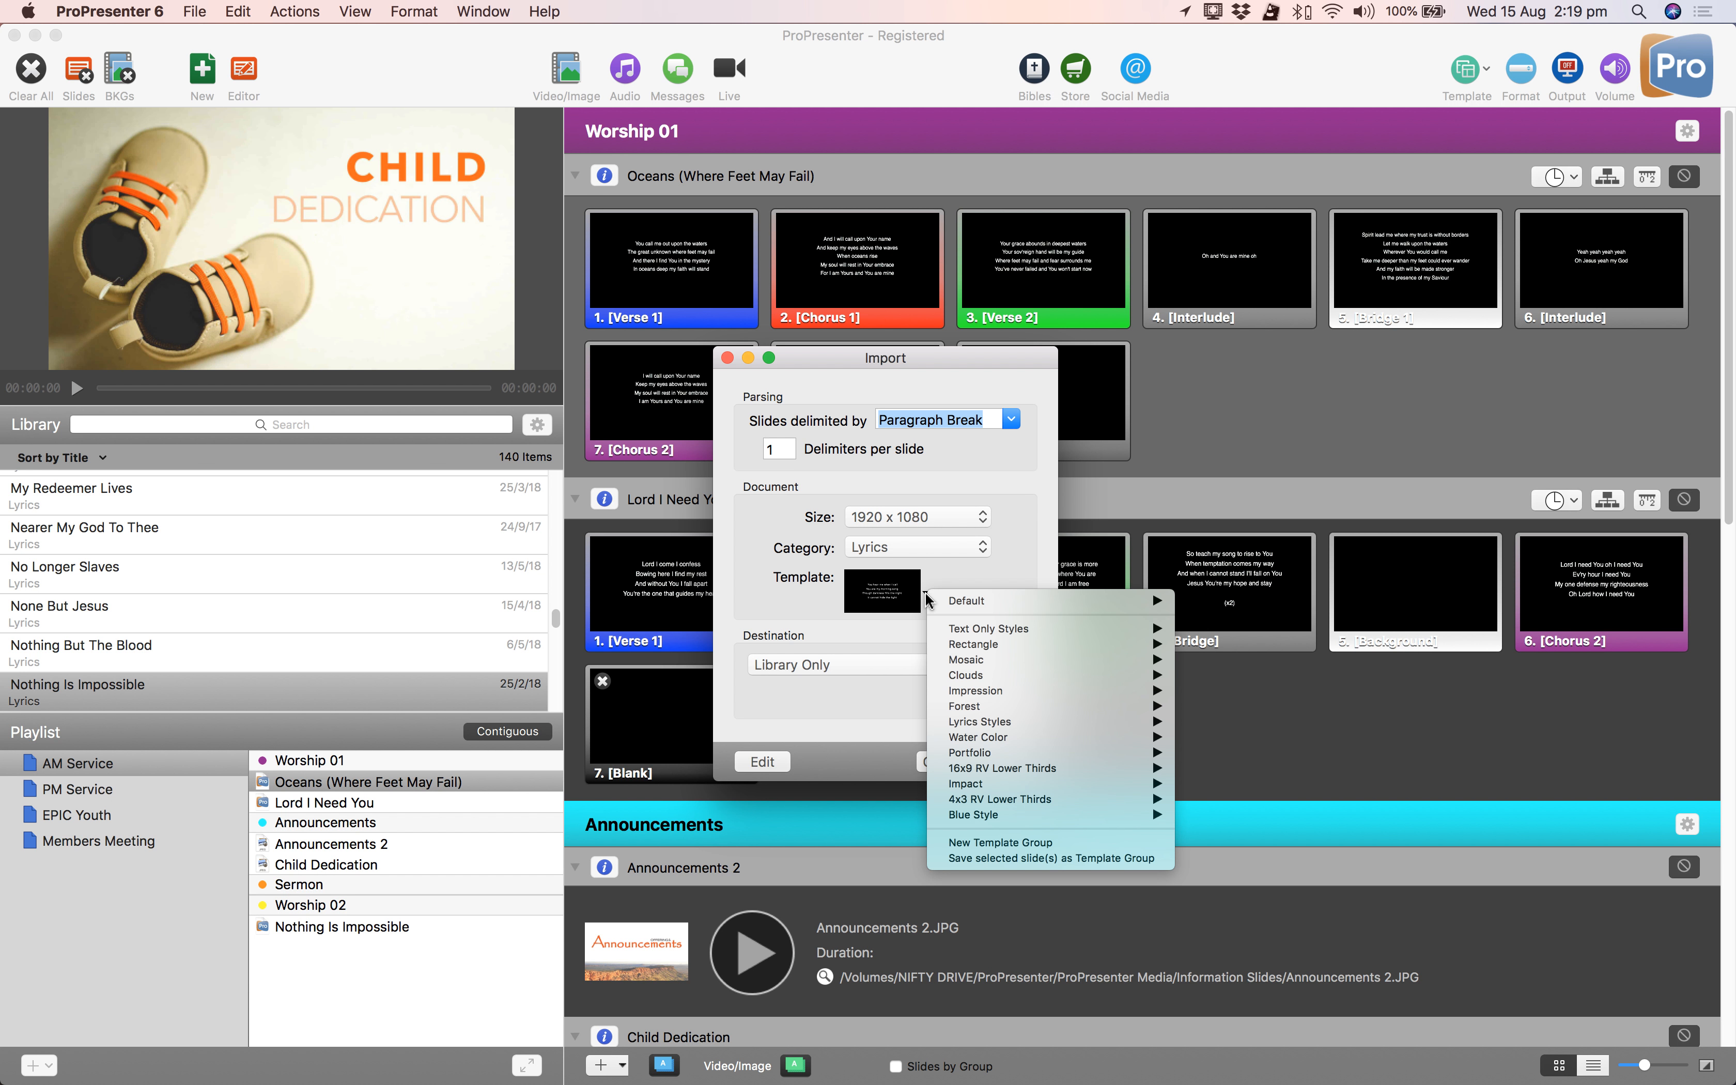
{"action": "mouse_move", "coordinate": [991, 724]}
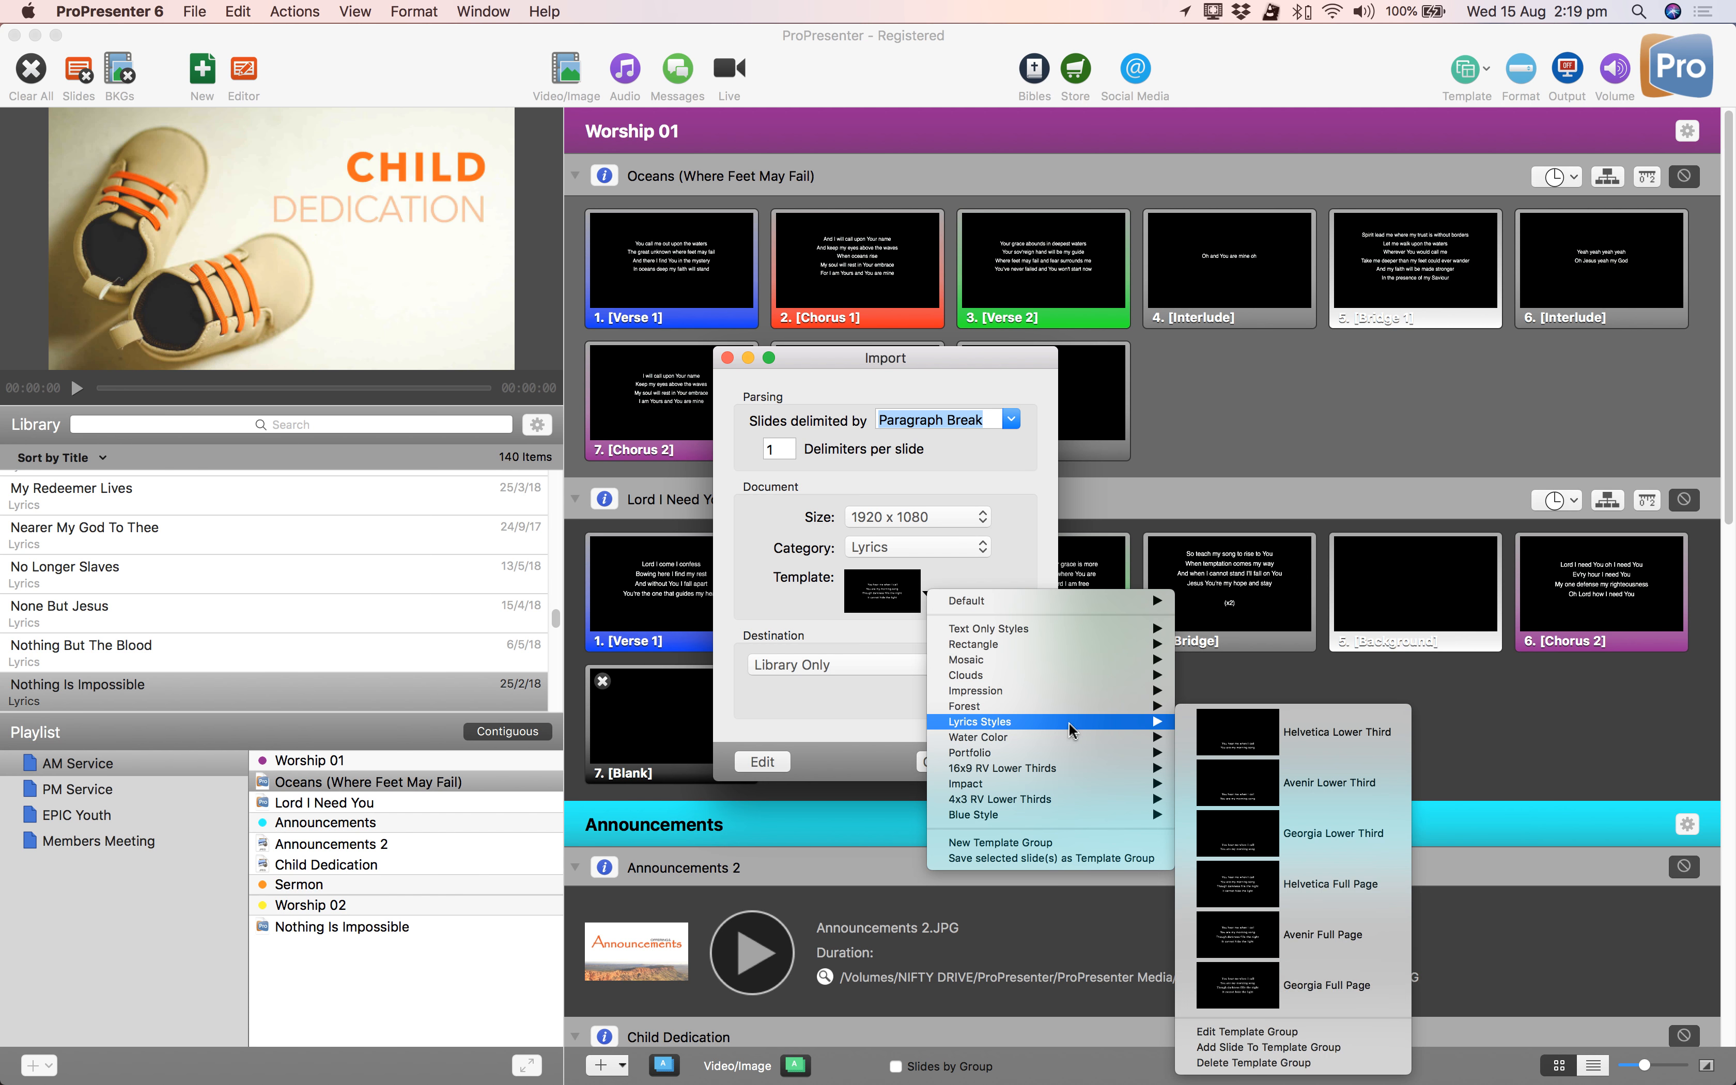
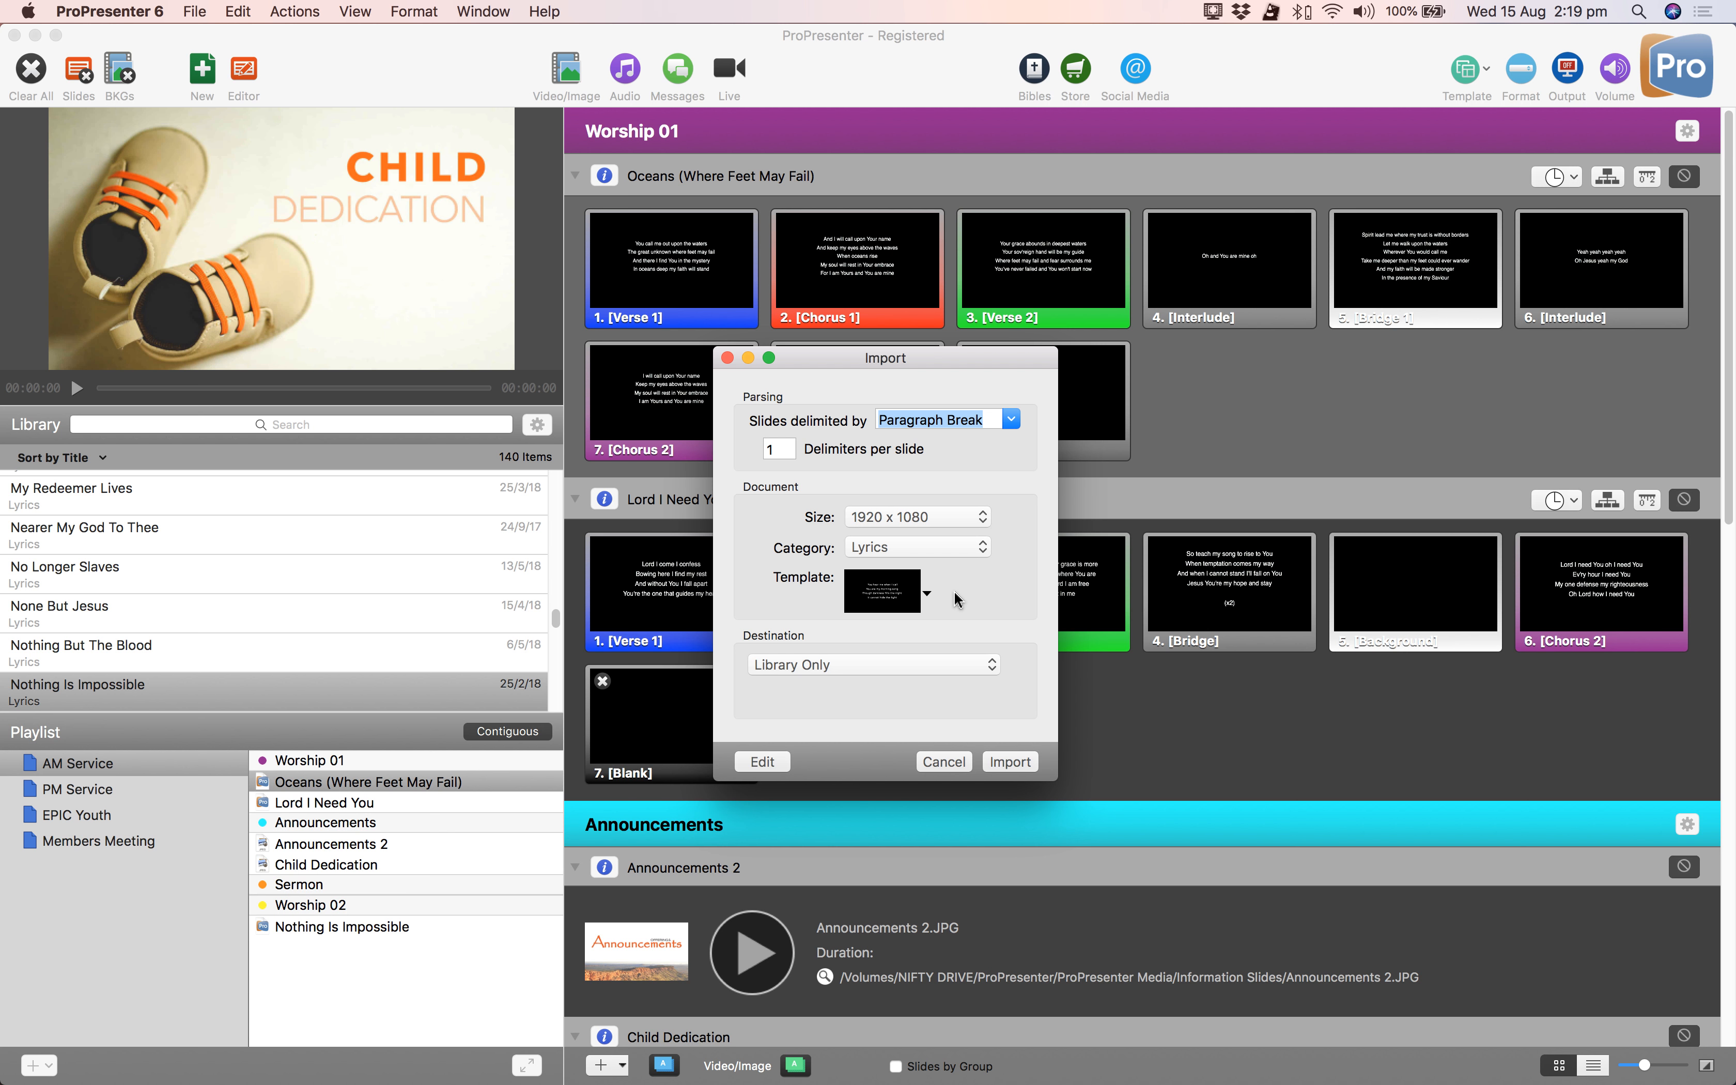
{"action": "left_click", "coordinate": [928, 599]}
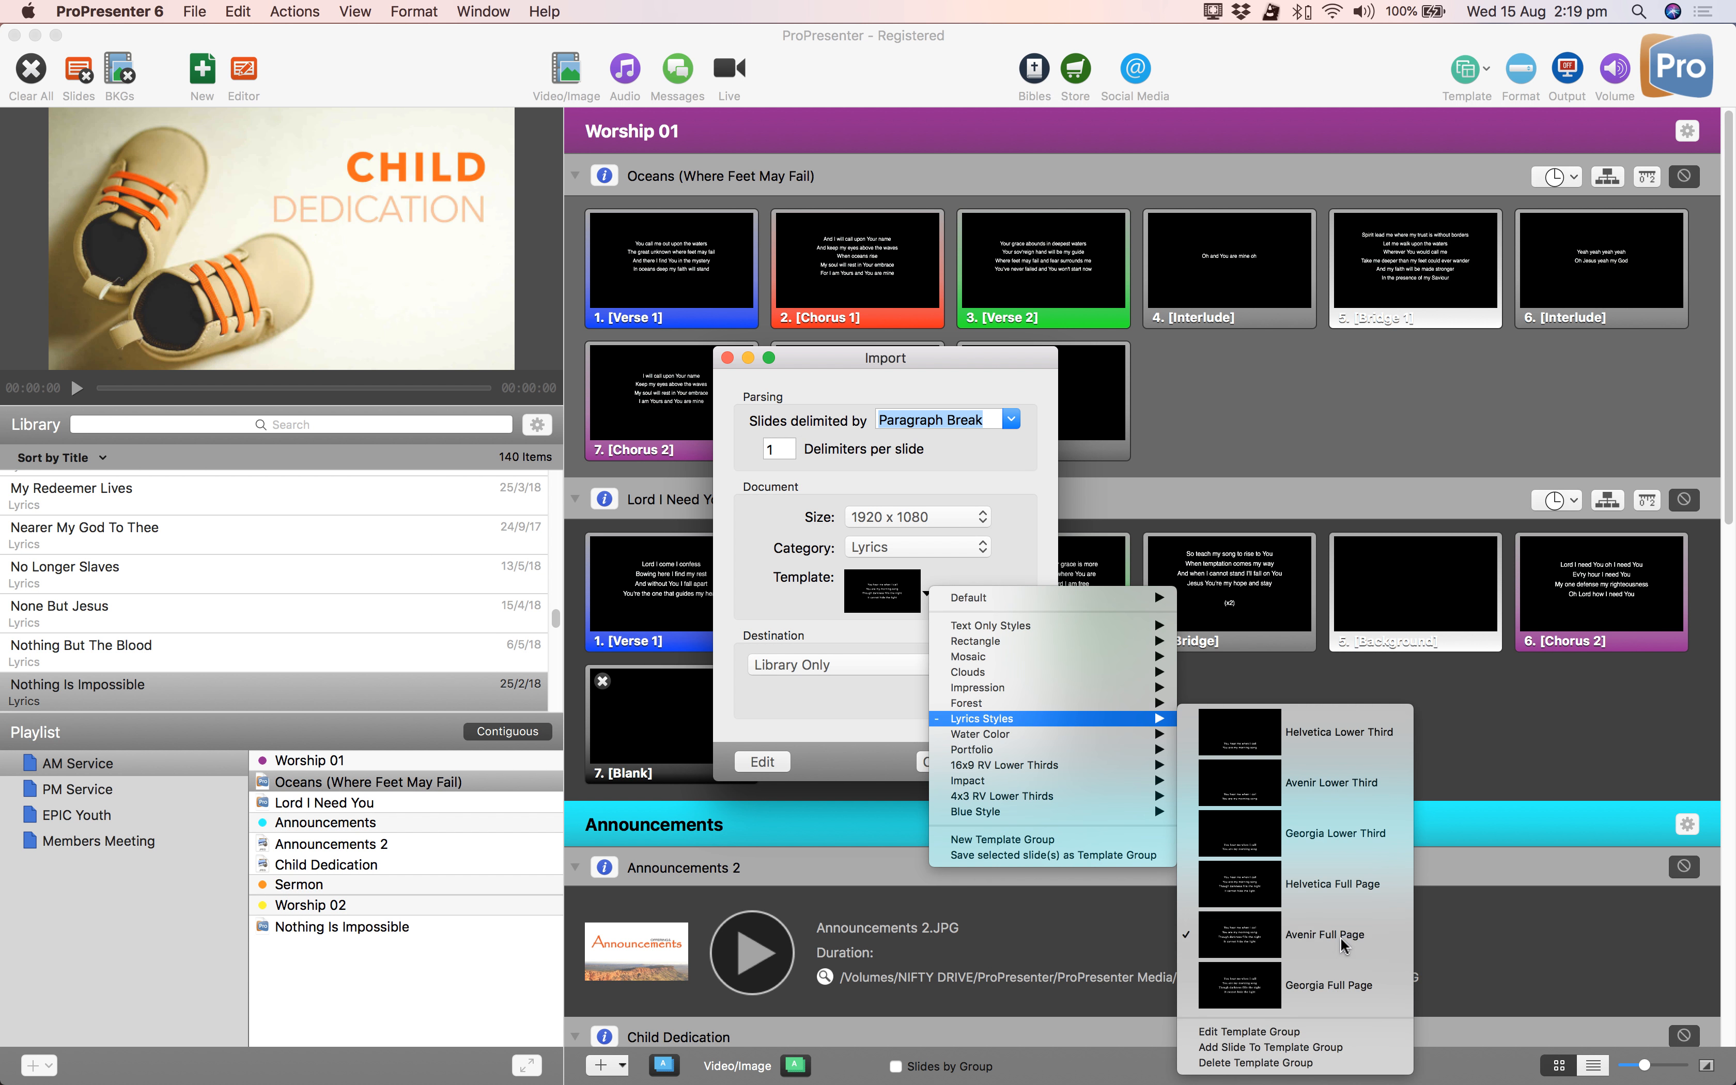
{"action": "left_click", "coordinate": [1340, 936]}
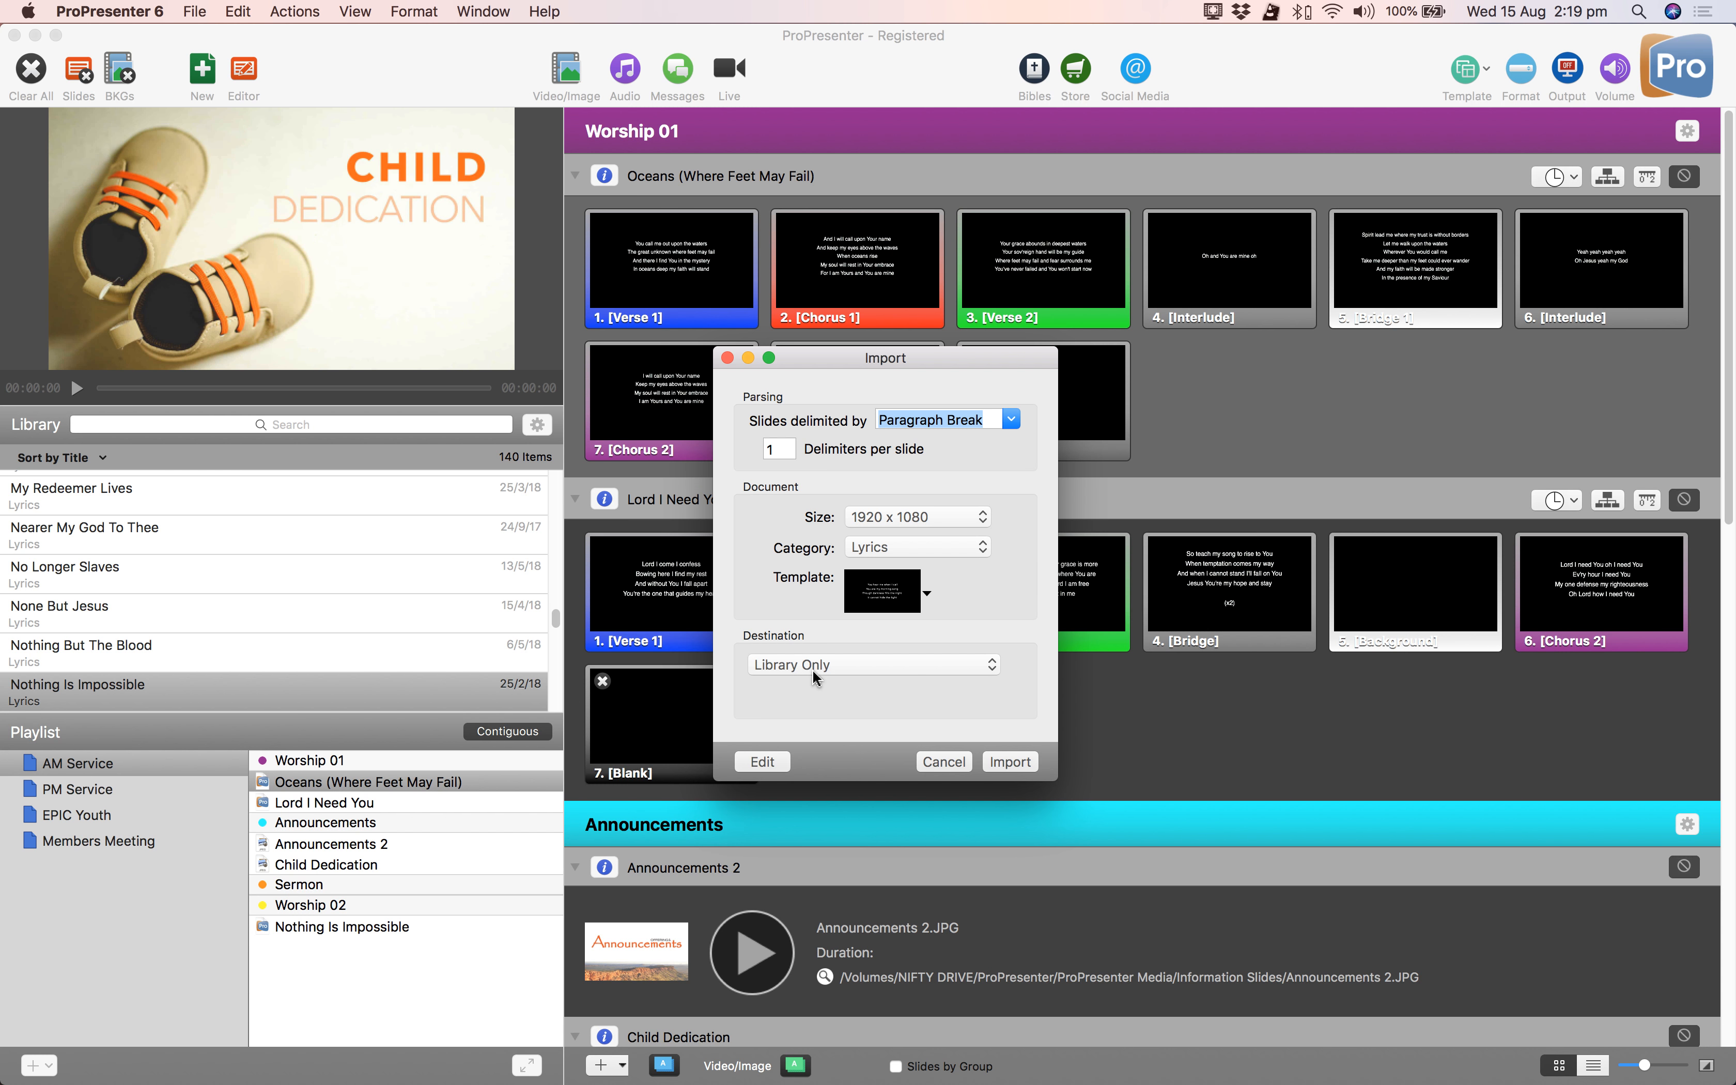
{"action": "left_click", "coordinate": [1007, 763]}
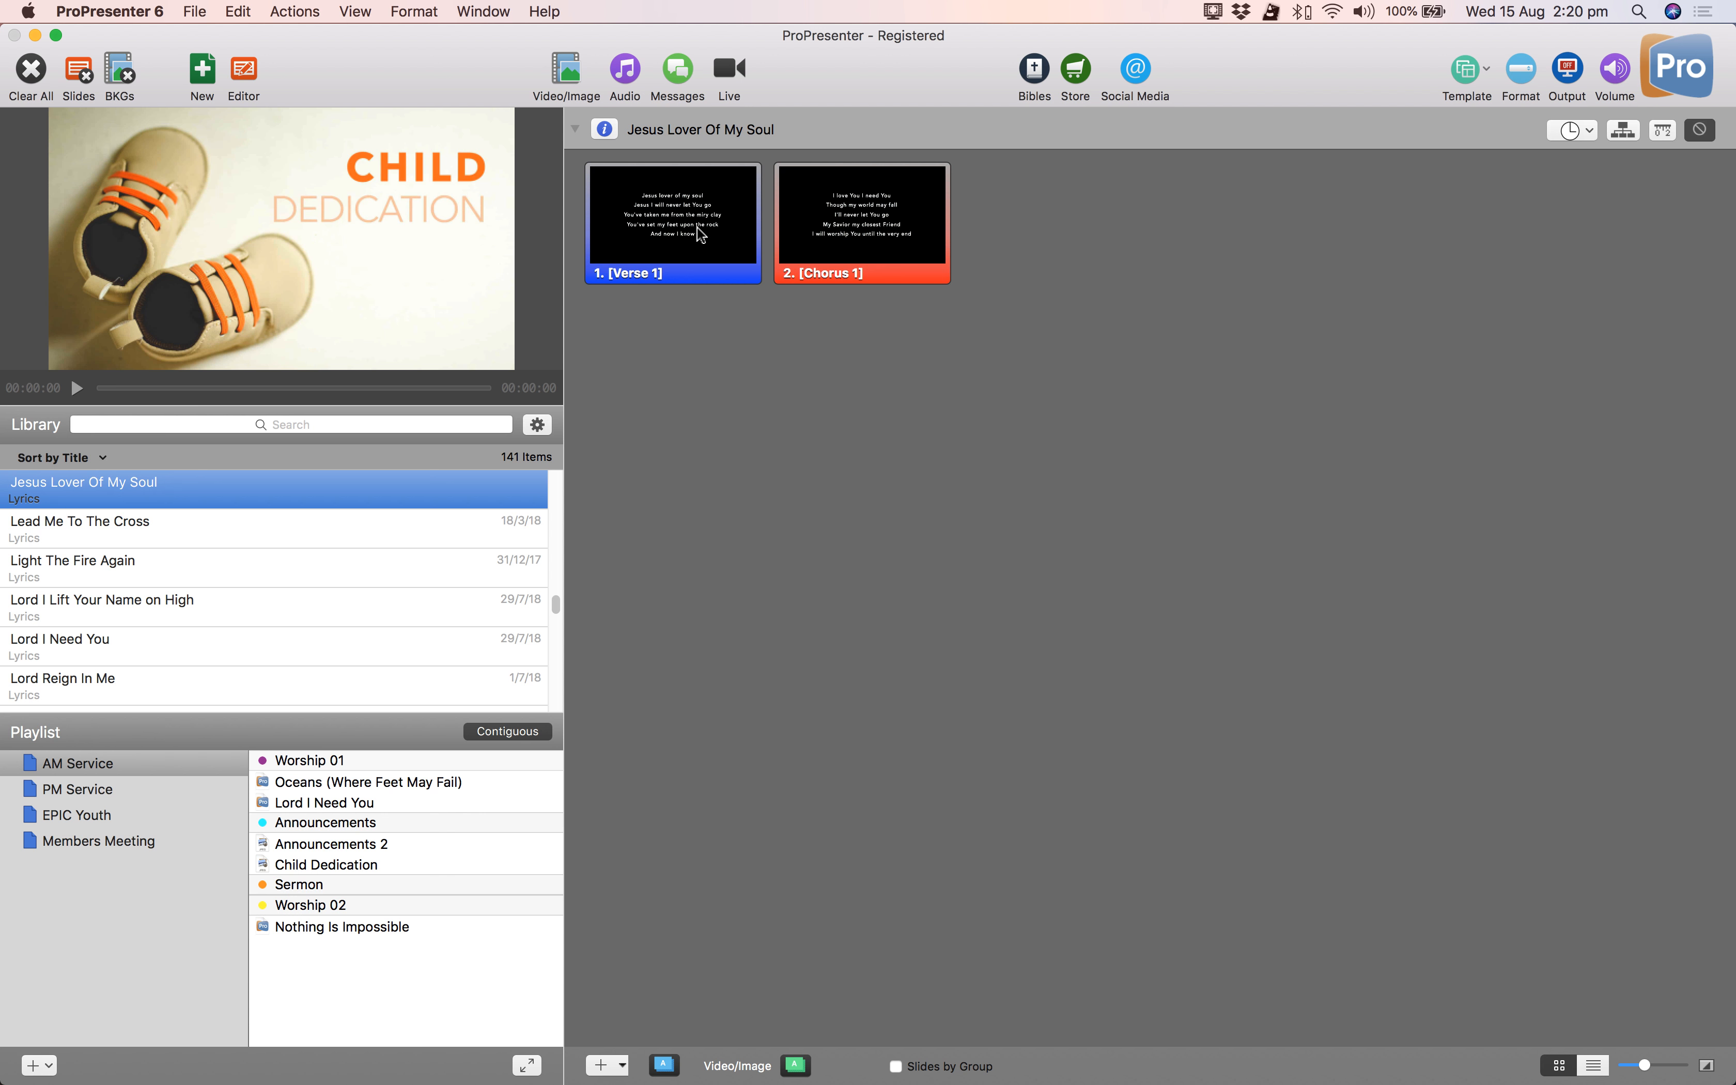
Step: Clear the live output and show the imported song's Verse 1 and Chorus 1 slides in turn, ending on Verse 1
{"action": "left_click", "coordinate": [38, 72]}
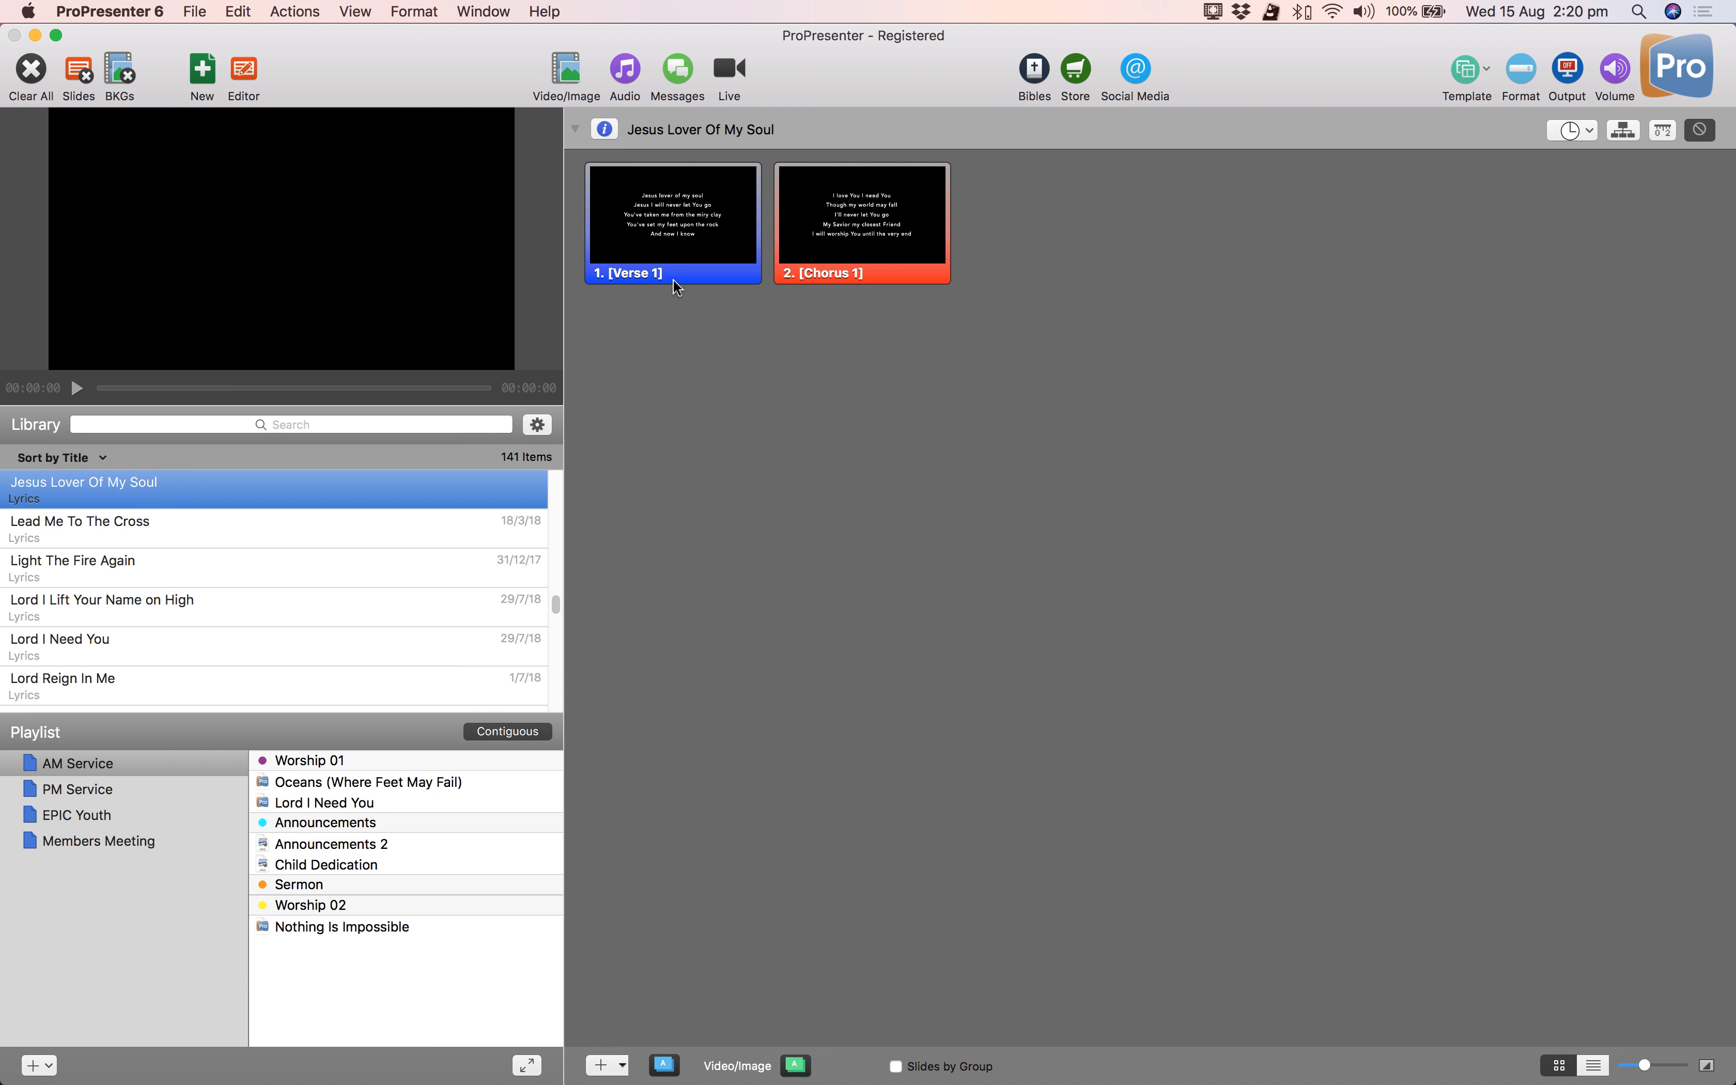
{"action": "left_click", "coordinate": [672, 241]}
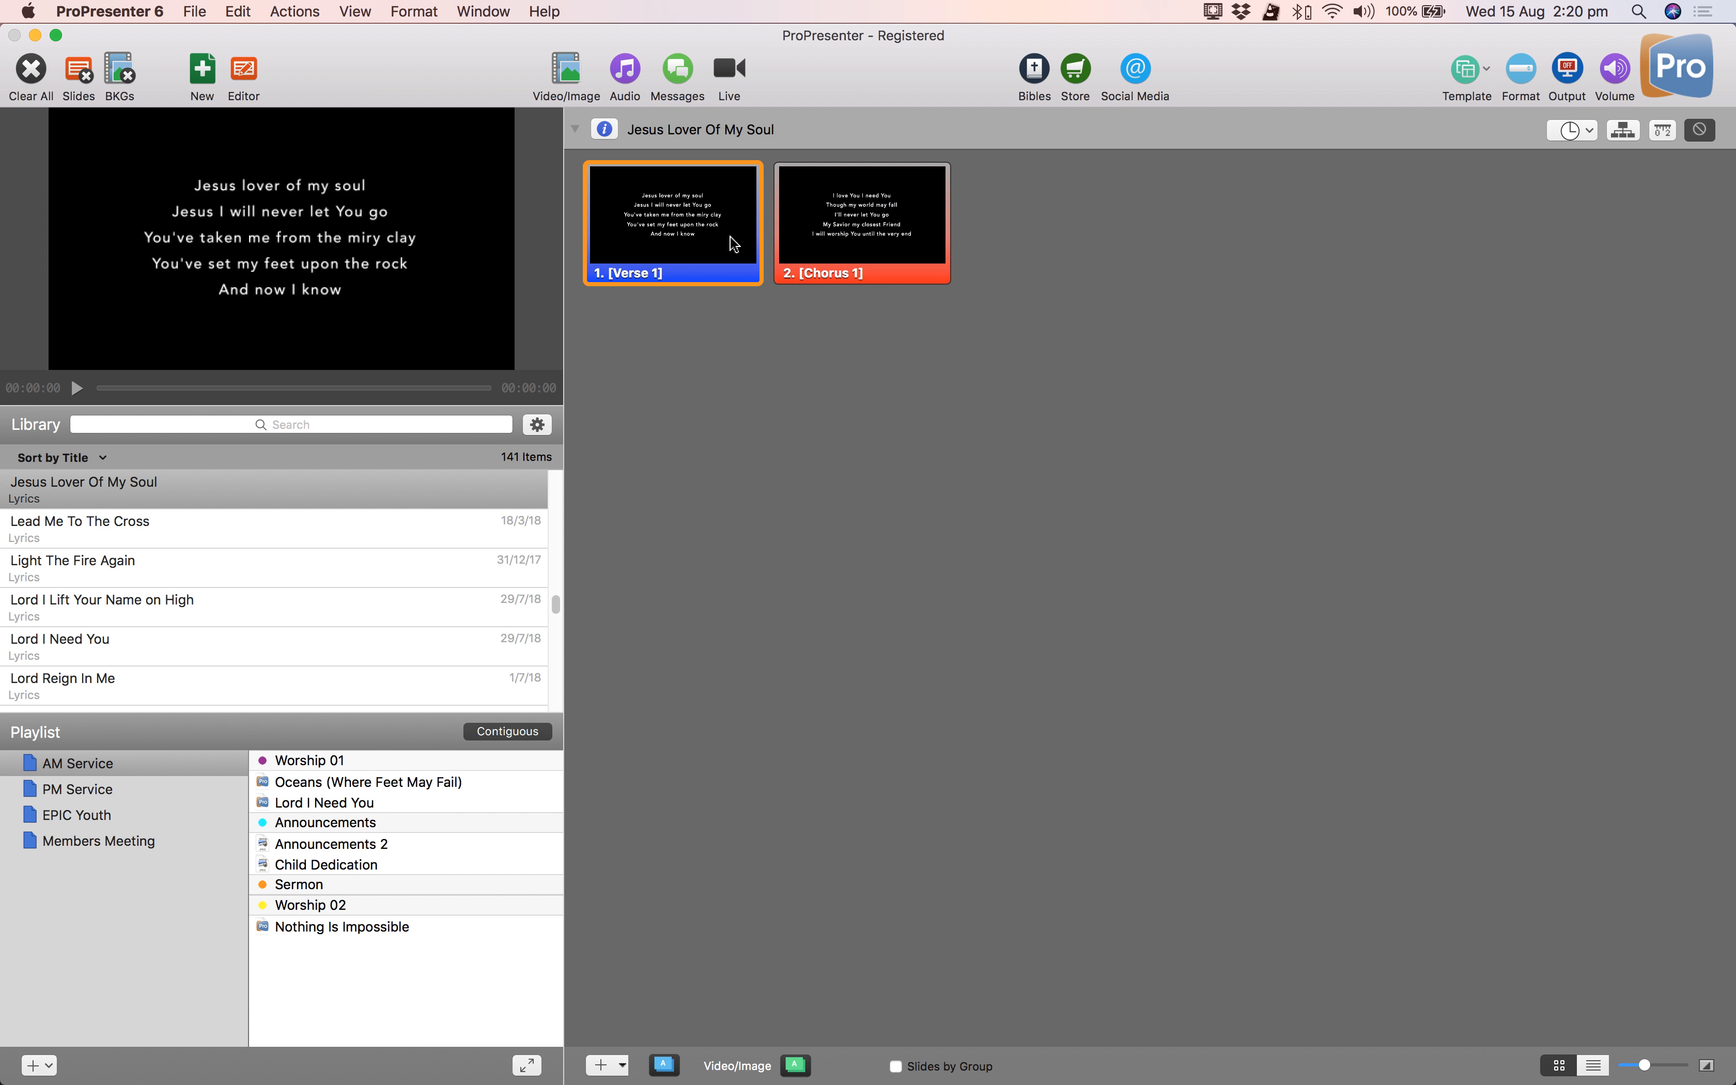
{"action": "left_click", "coordinate": [881, 229]}
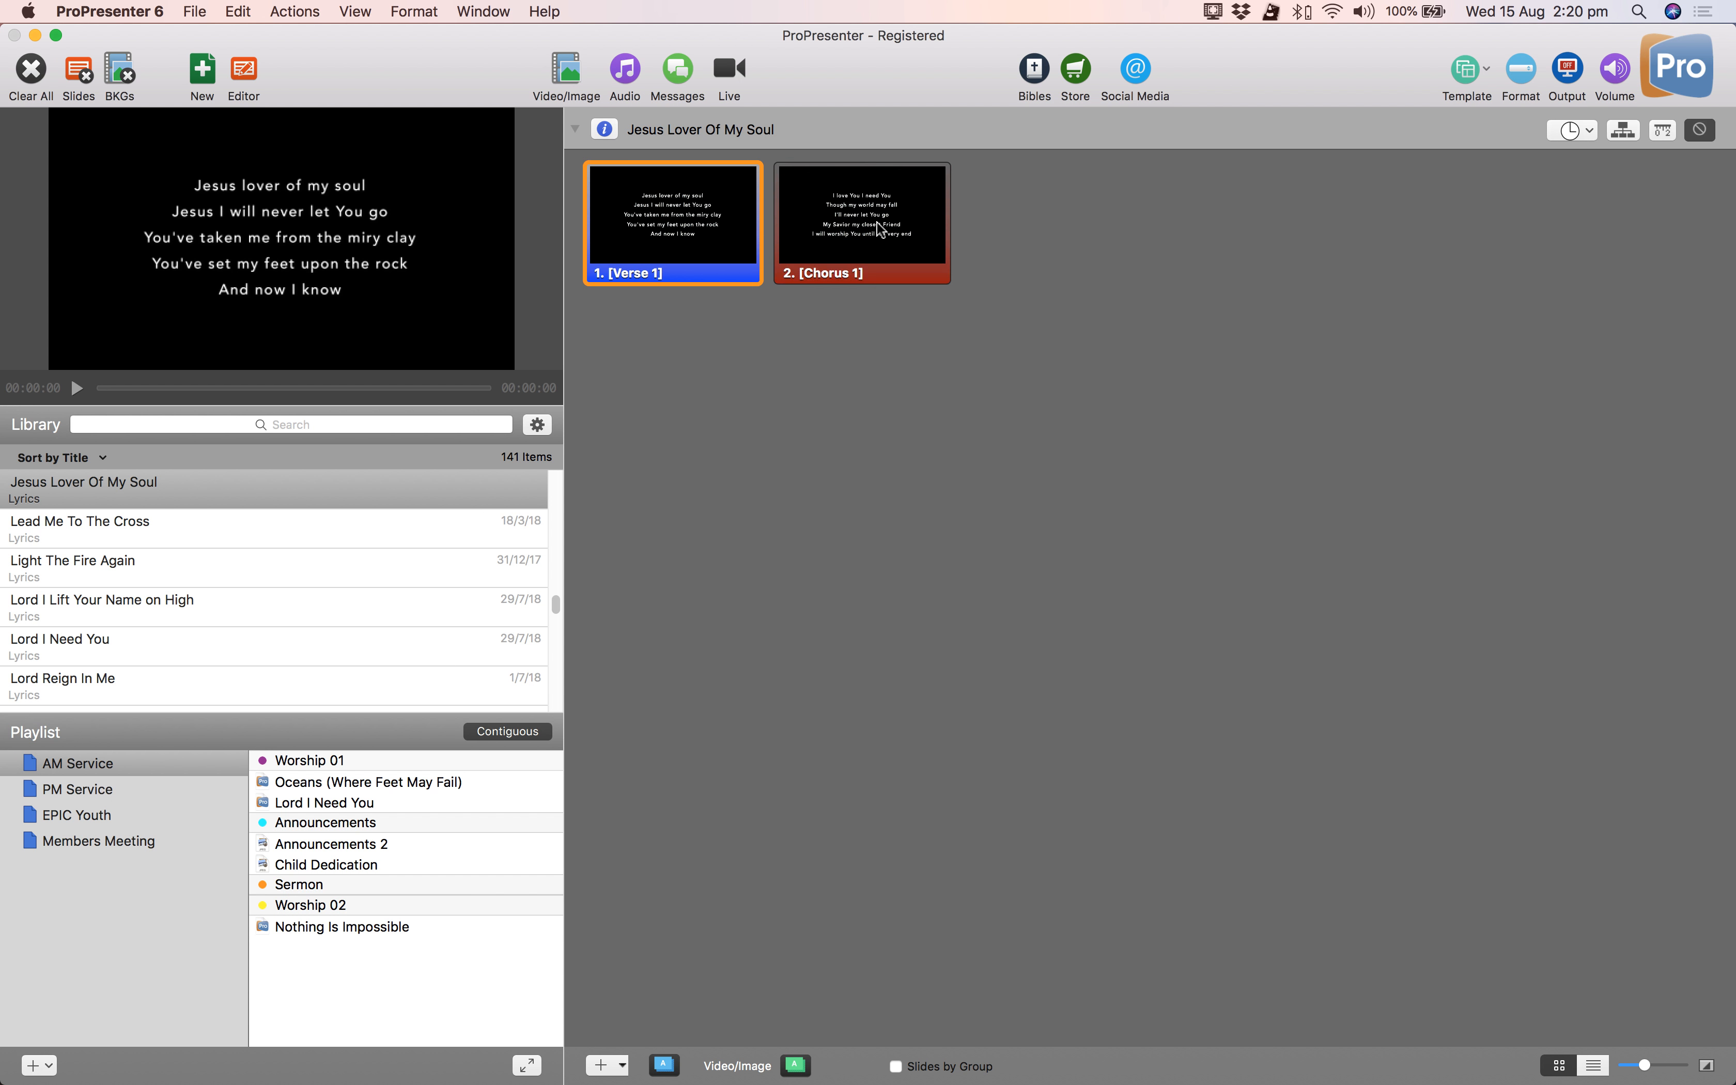
{"action": "left_click", "coordinate": [709, 219]}
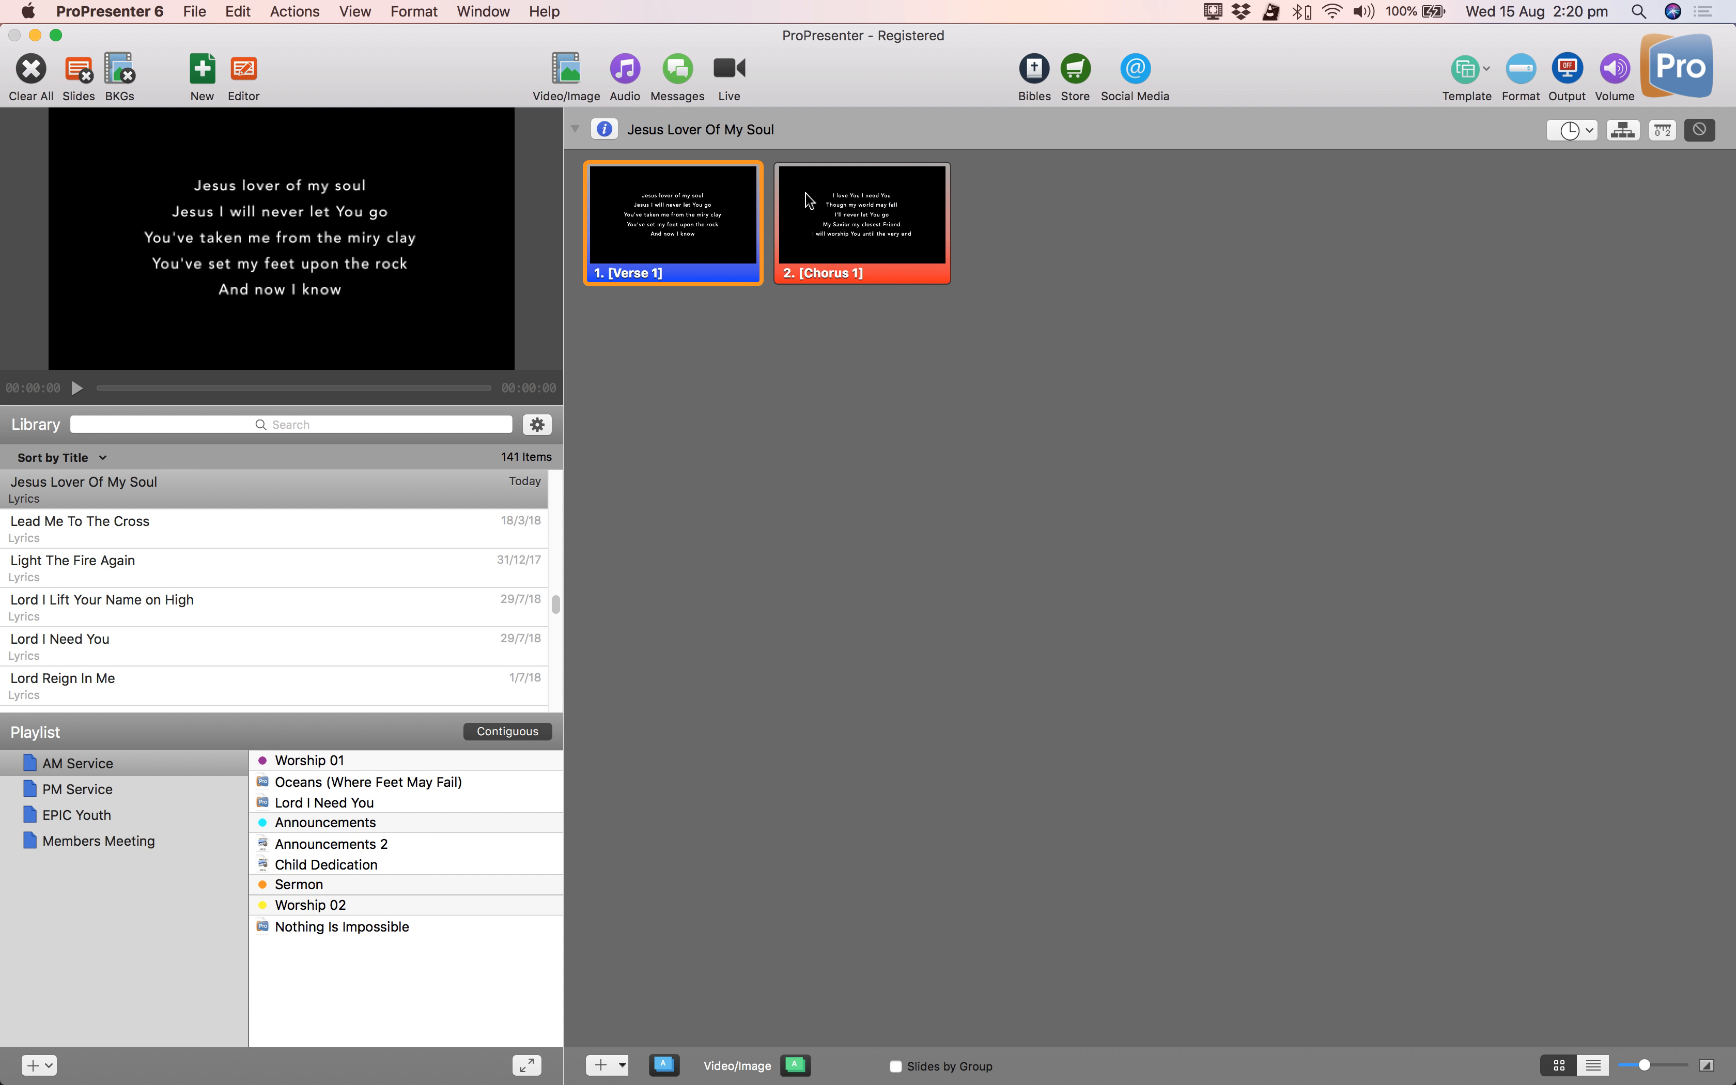
Step: Open the Verse 1 slide in the slide editor and enlarge the slide thumbnails
{"action": "right_click", "coordinate": [681, 224]}
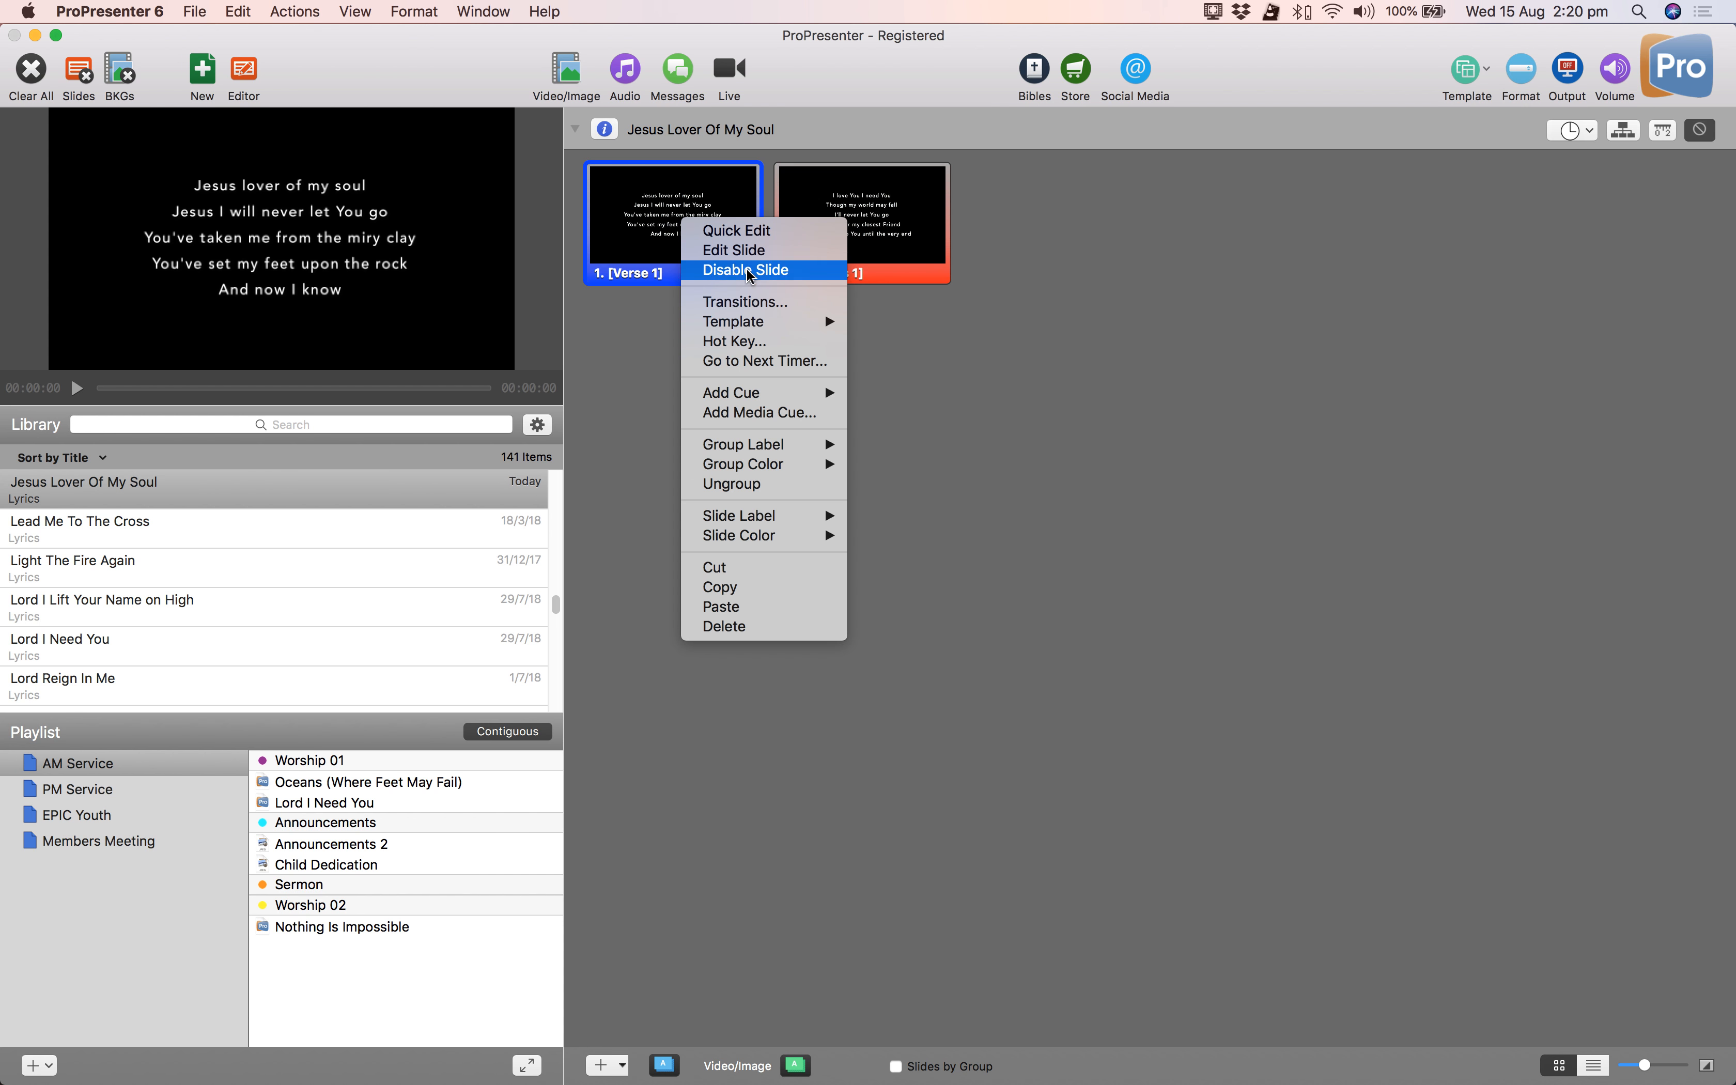
{"action": "left_click", "coordinate": [765, 253]}
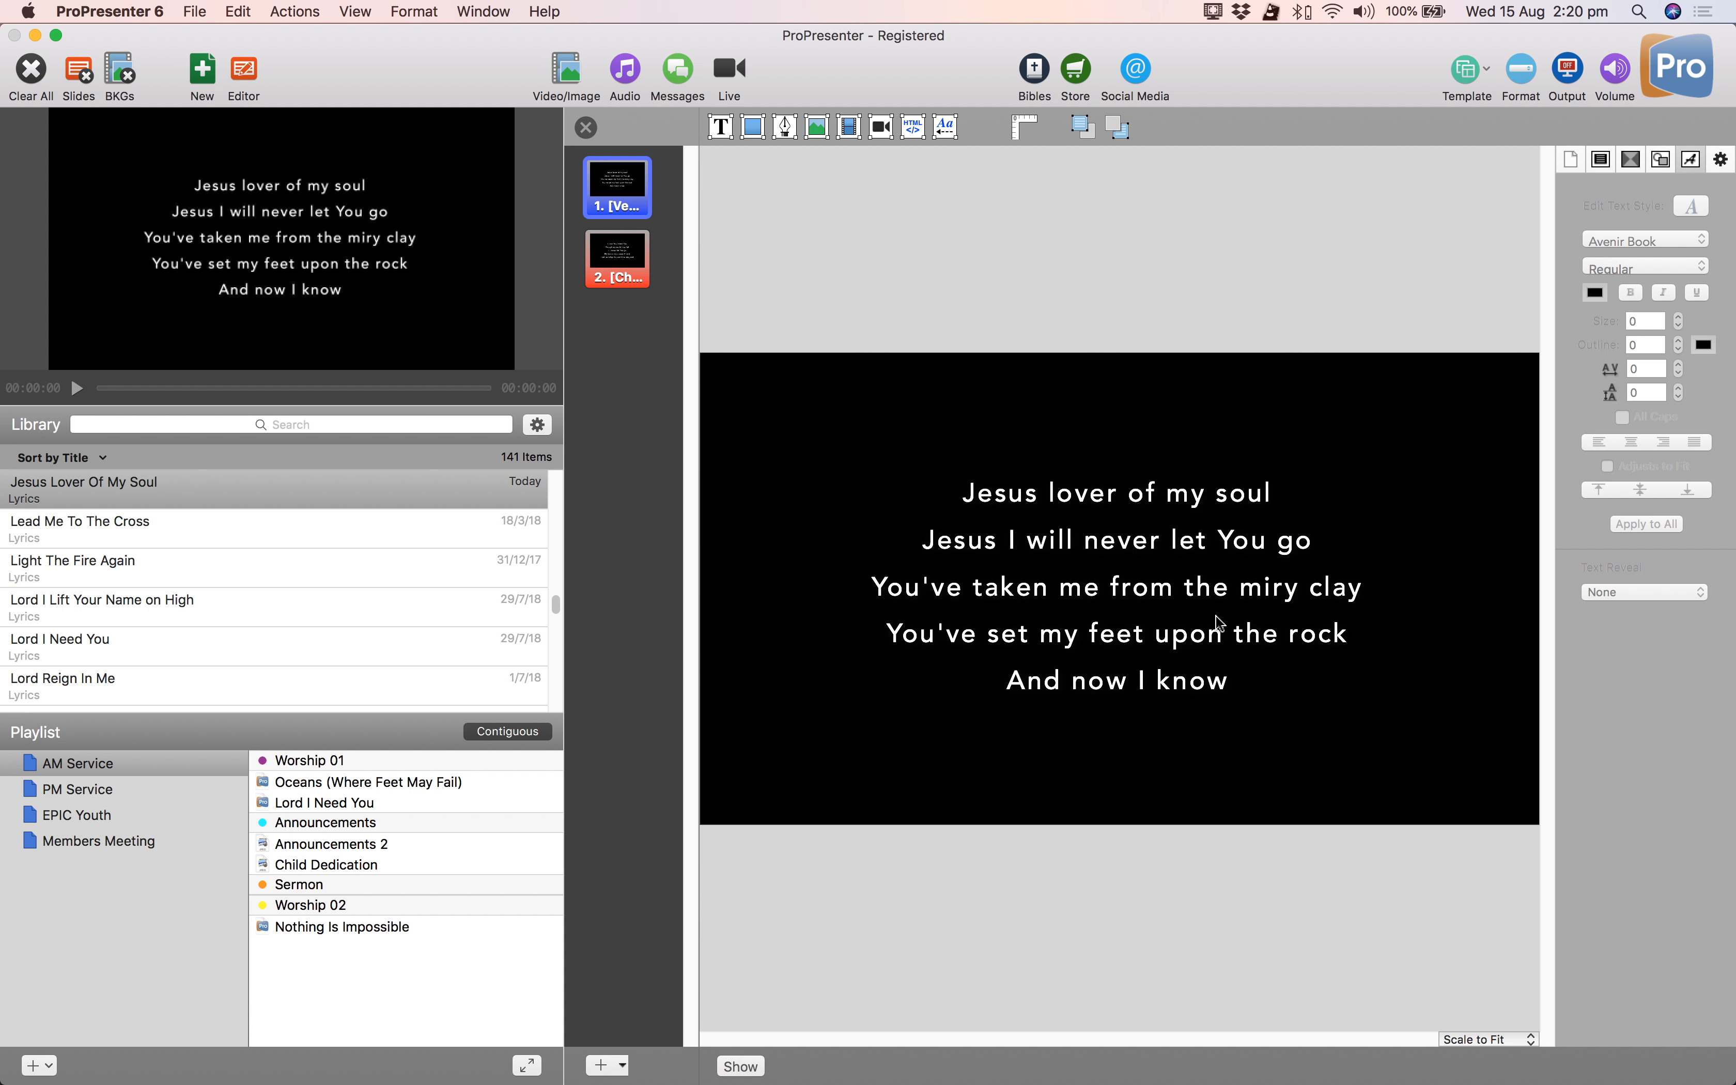
{"action": "left_click_drag", "start_coordinate": [707, 326], "coordinate": [780, 327]}
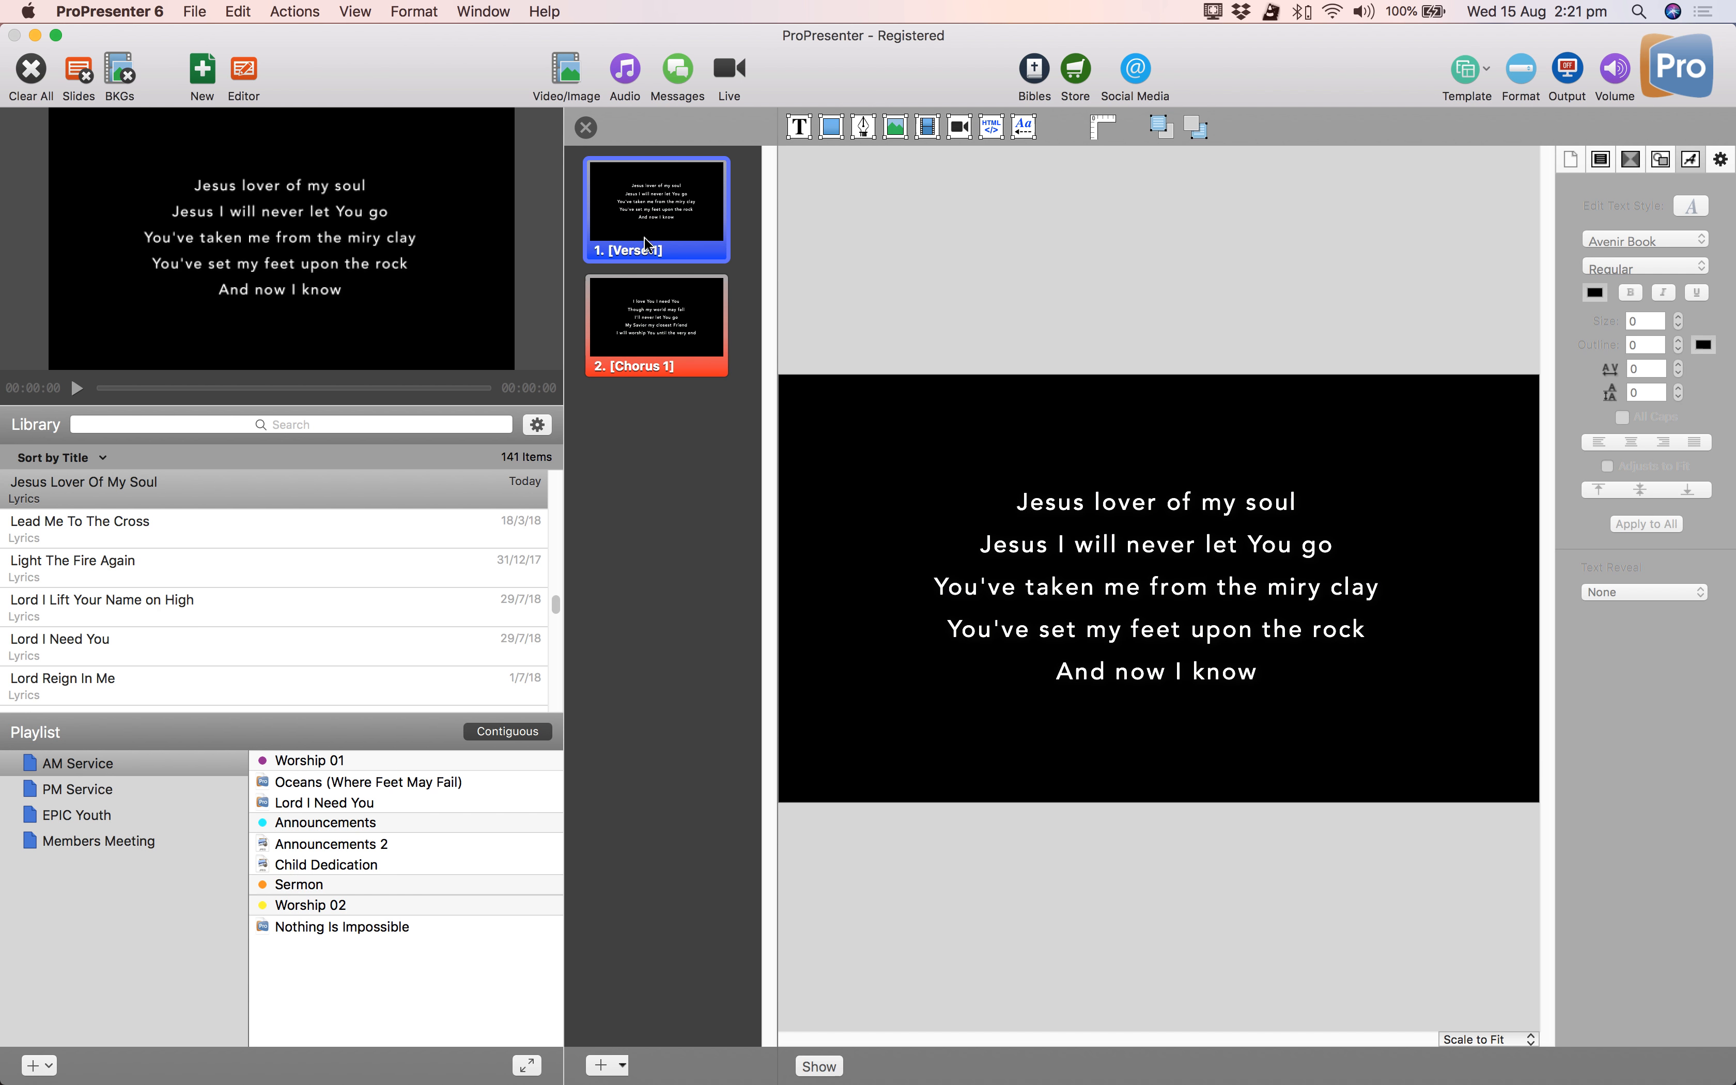
Step: Add two blank slides after Chorus 1 and select the first of them
{"action": "left_click", "coordinate": [650, 340]}
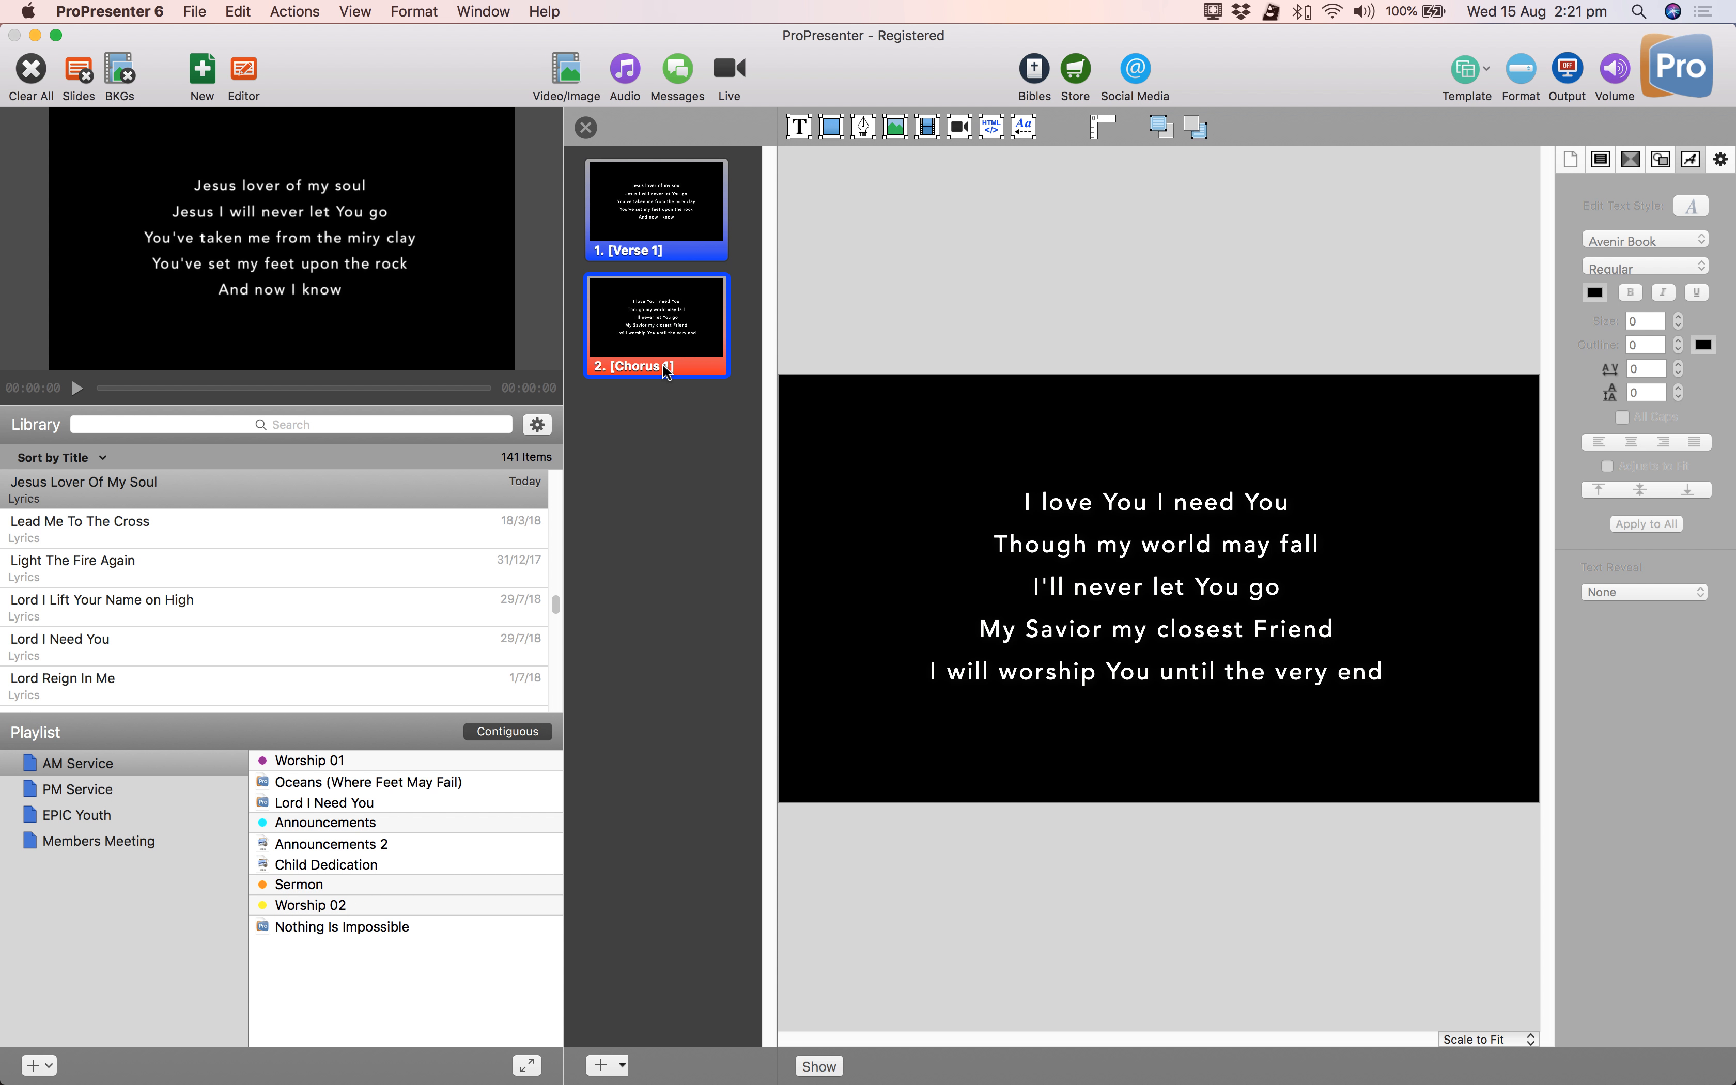
{"action": "left_click", "coordinate": [613, 1069]}
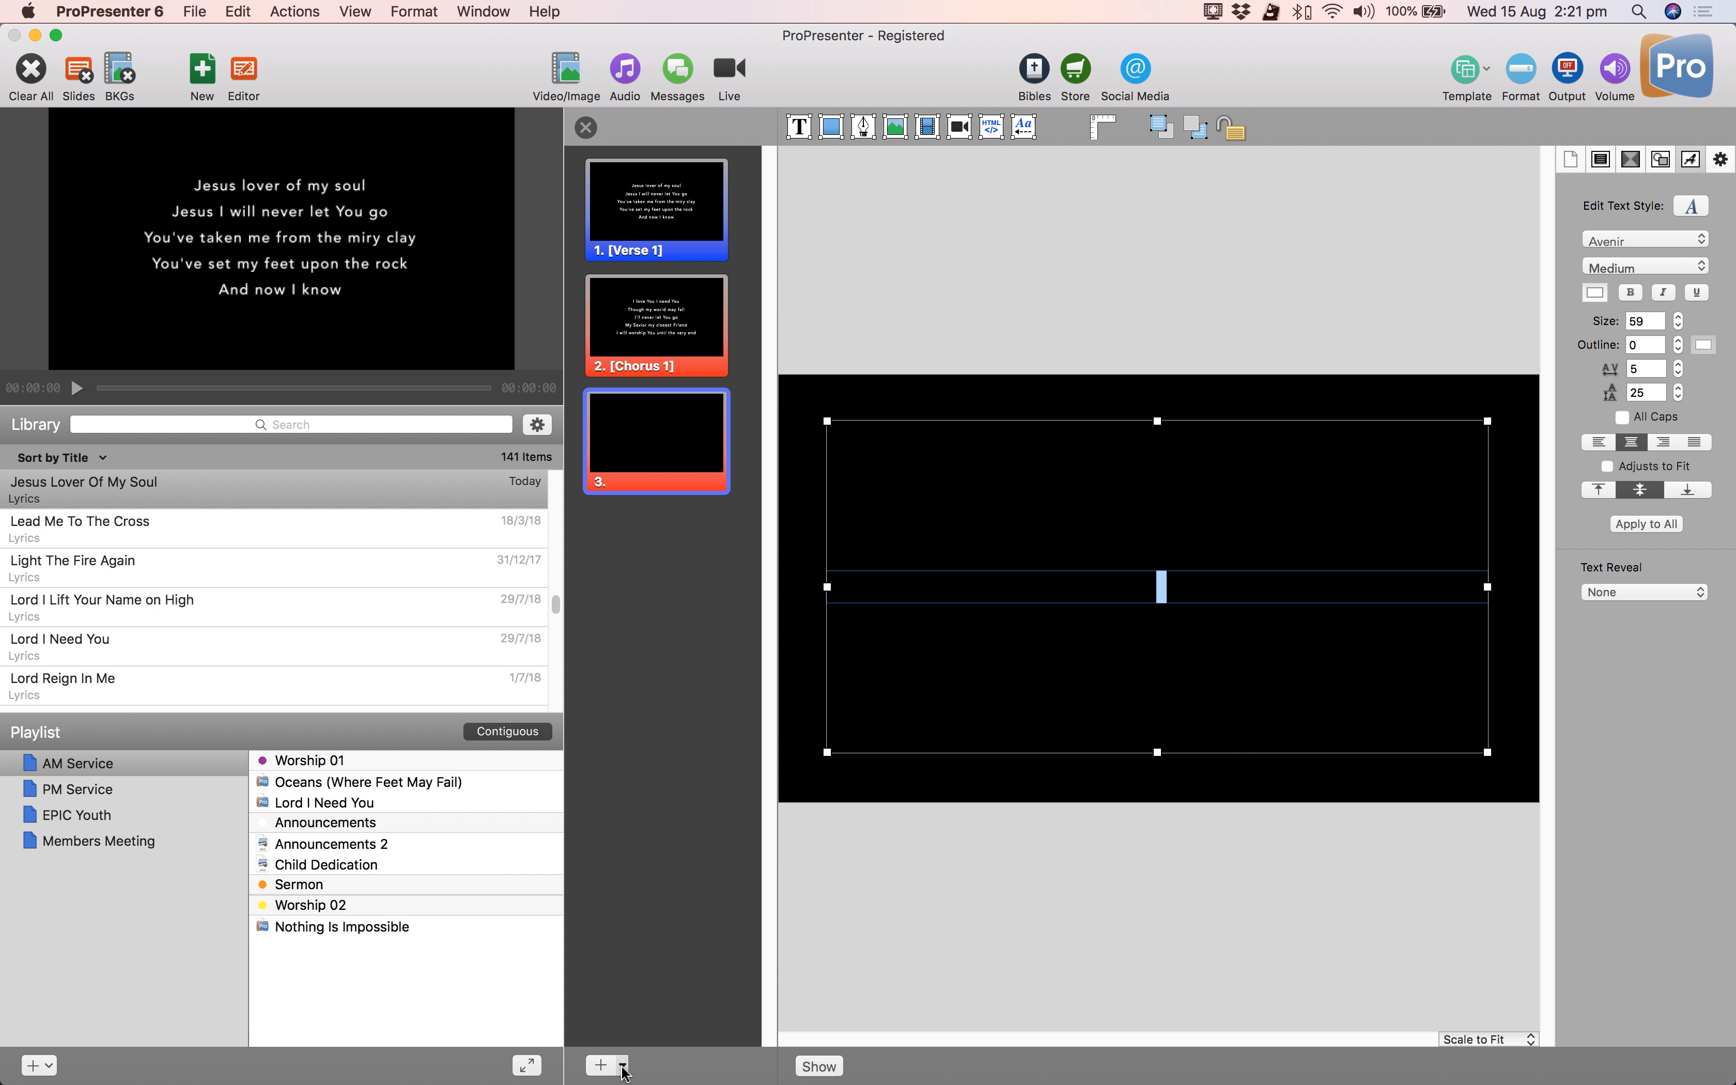
{"action": "left_click", "coordinate": [624, 1066]}
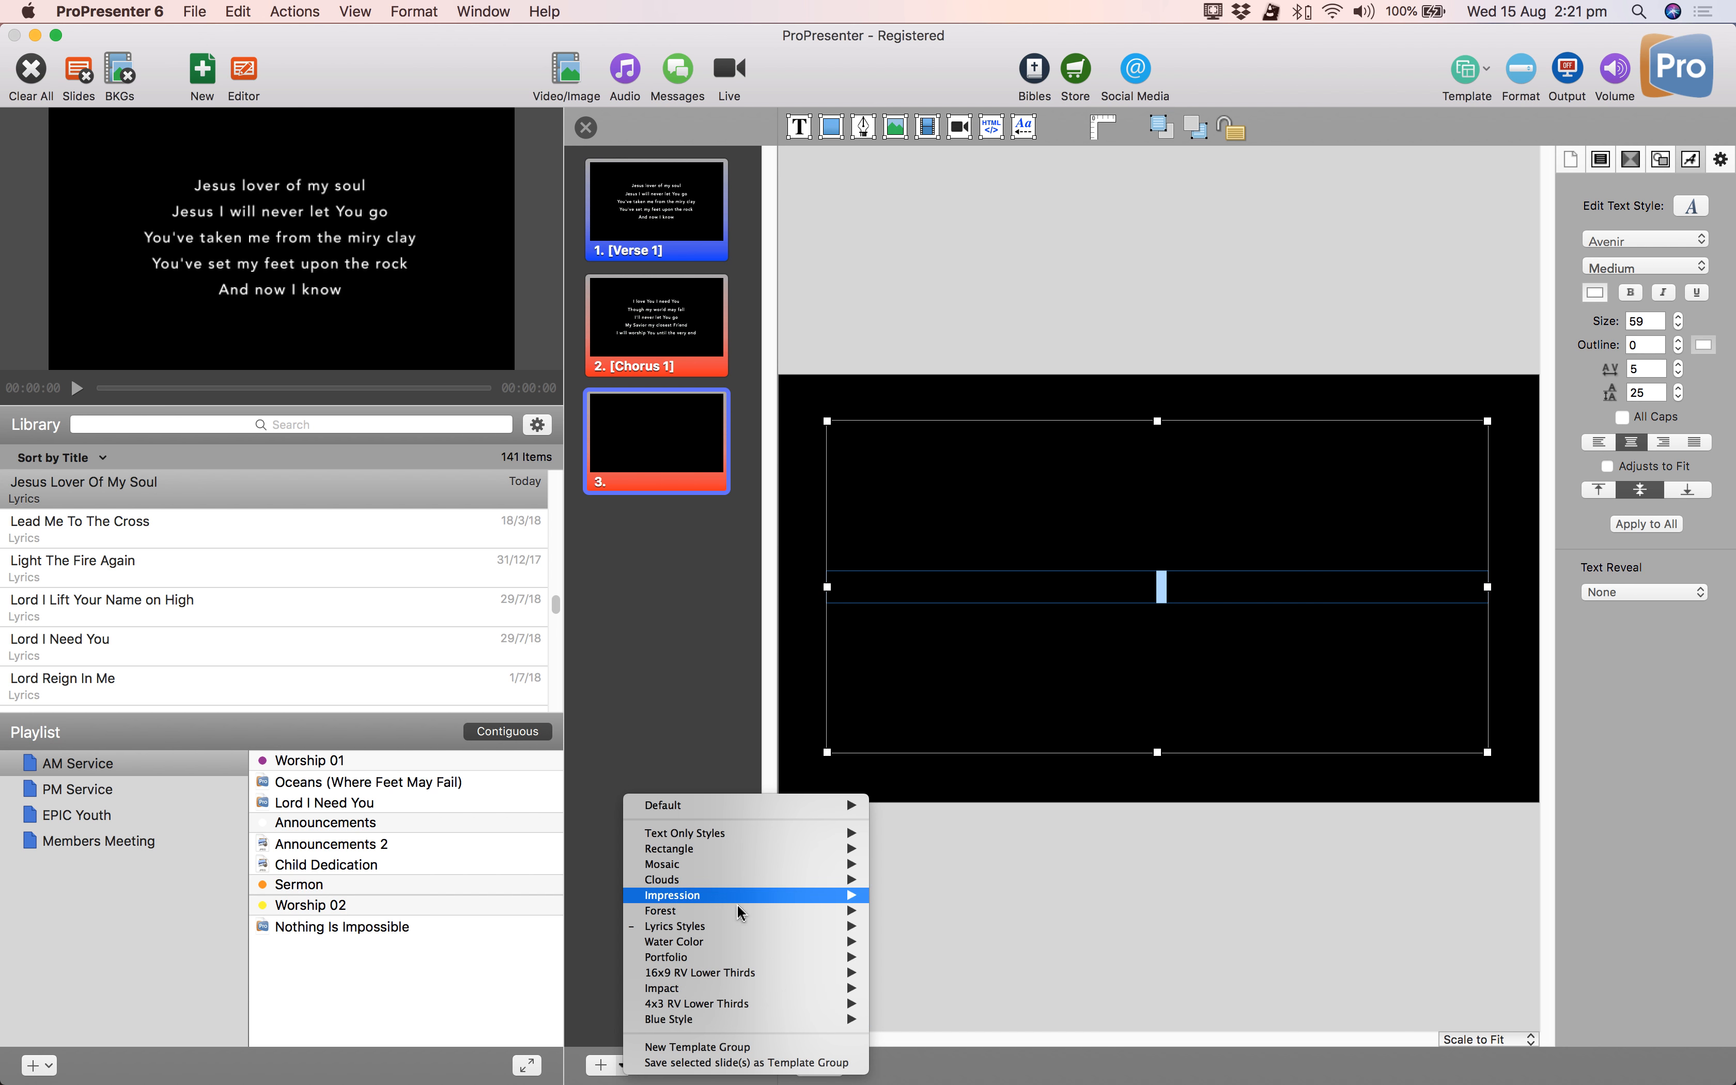
{"action": "left_click", "coordinate": [603, 1070]}
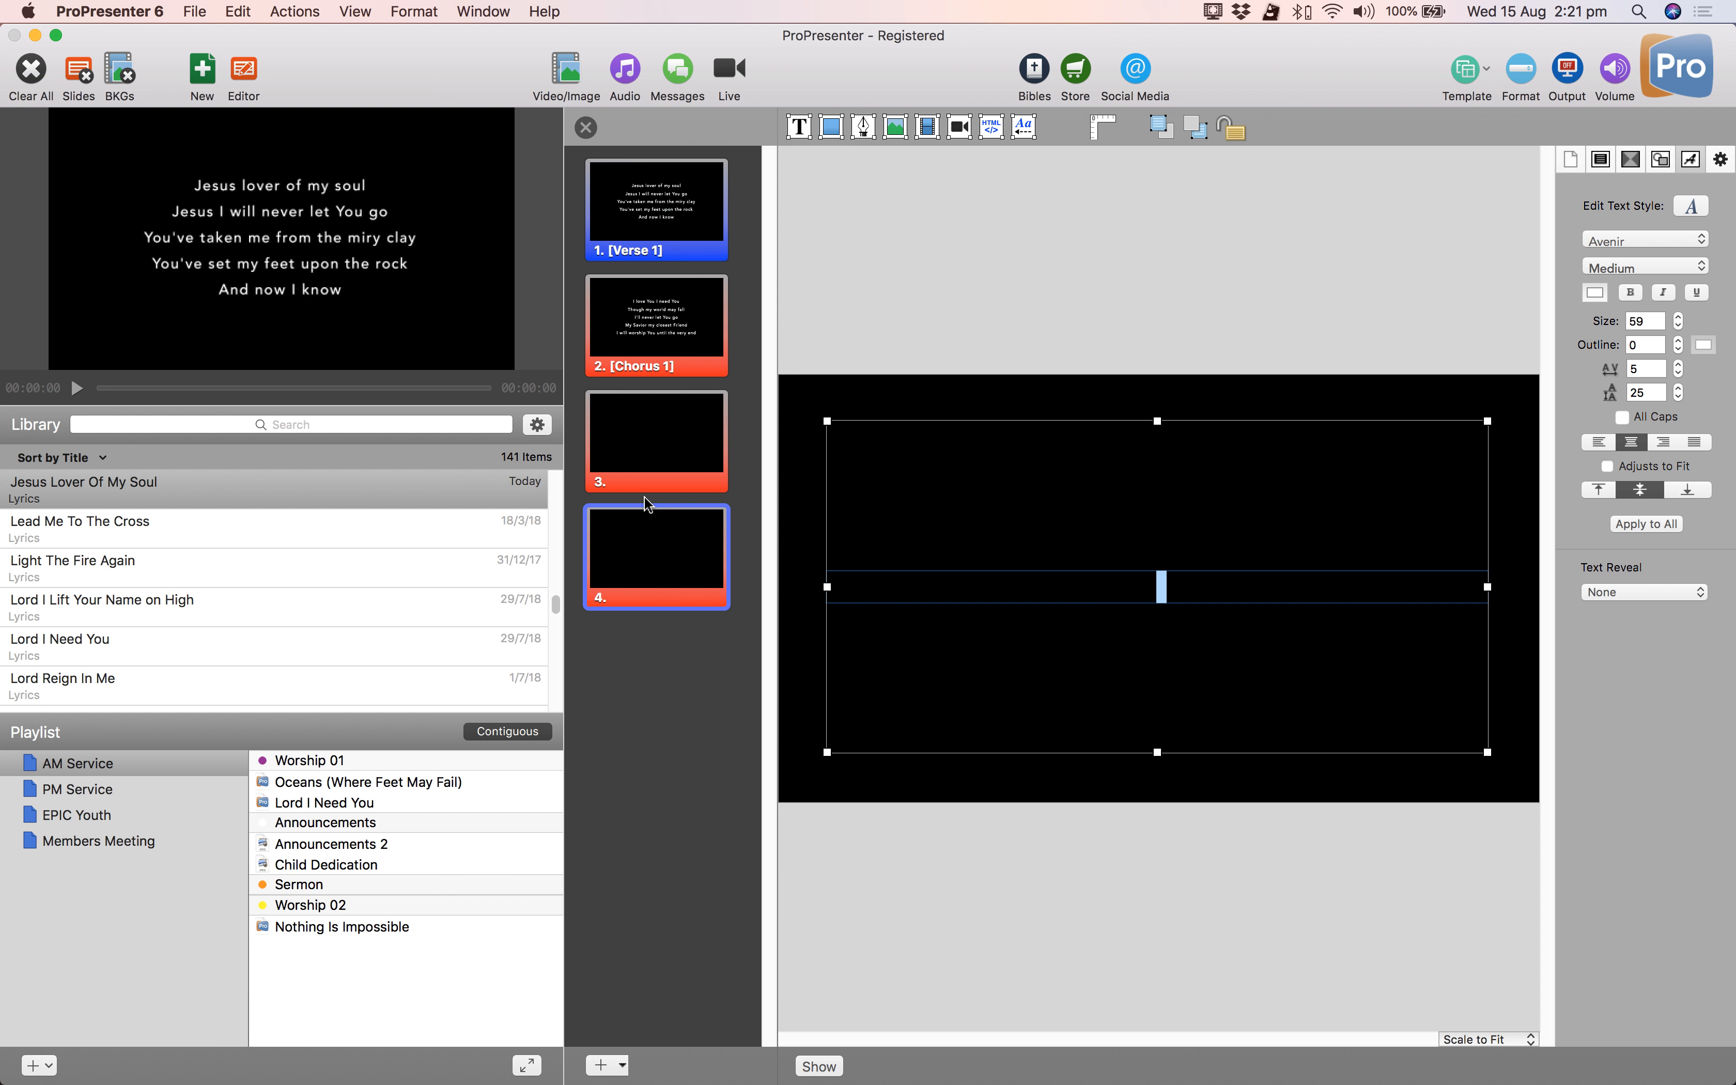
{"action": "left_click", "coordinate": [699, 441]}
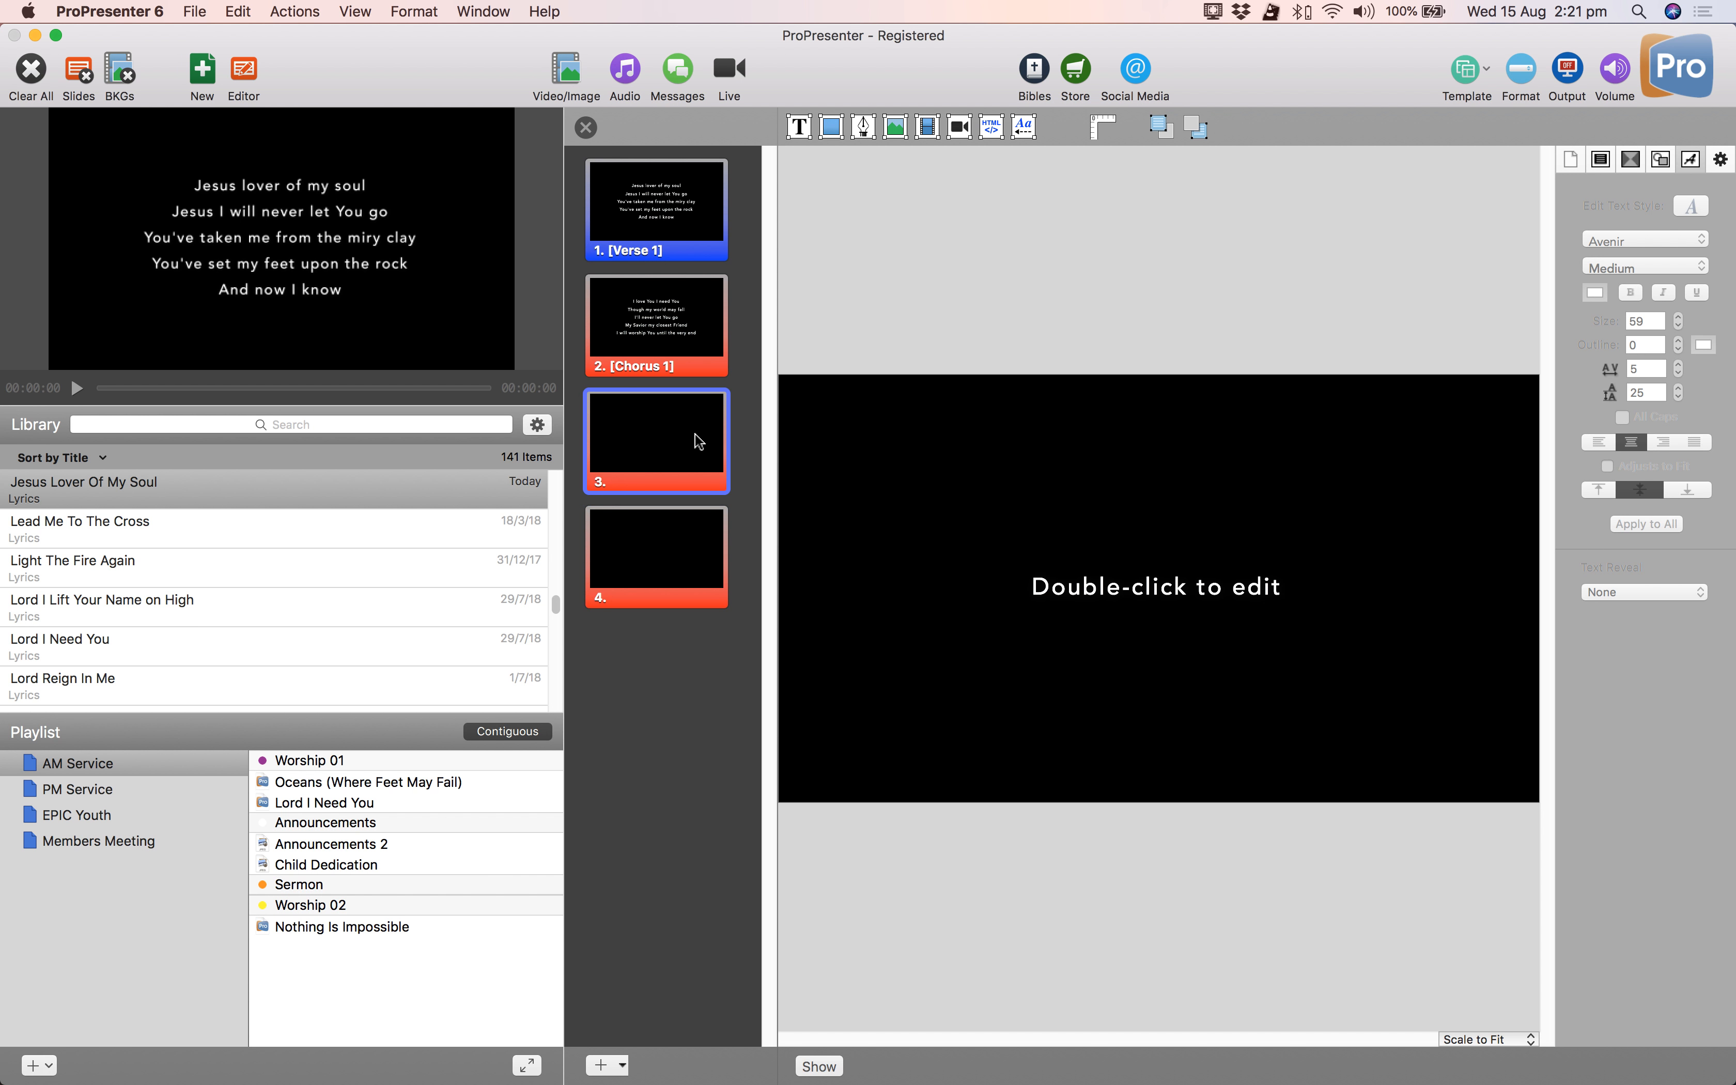
Step: Assign the third slide to a new Background group and the fourth slide to a new Blank group
{"action": "right_click", "coordinate": [657, 436]}
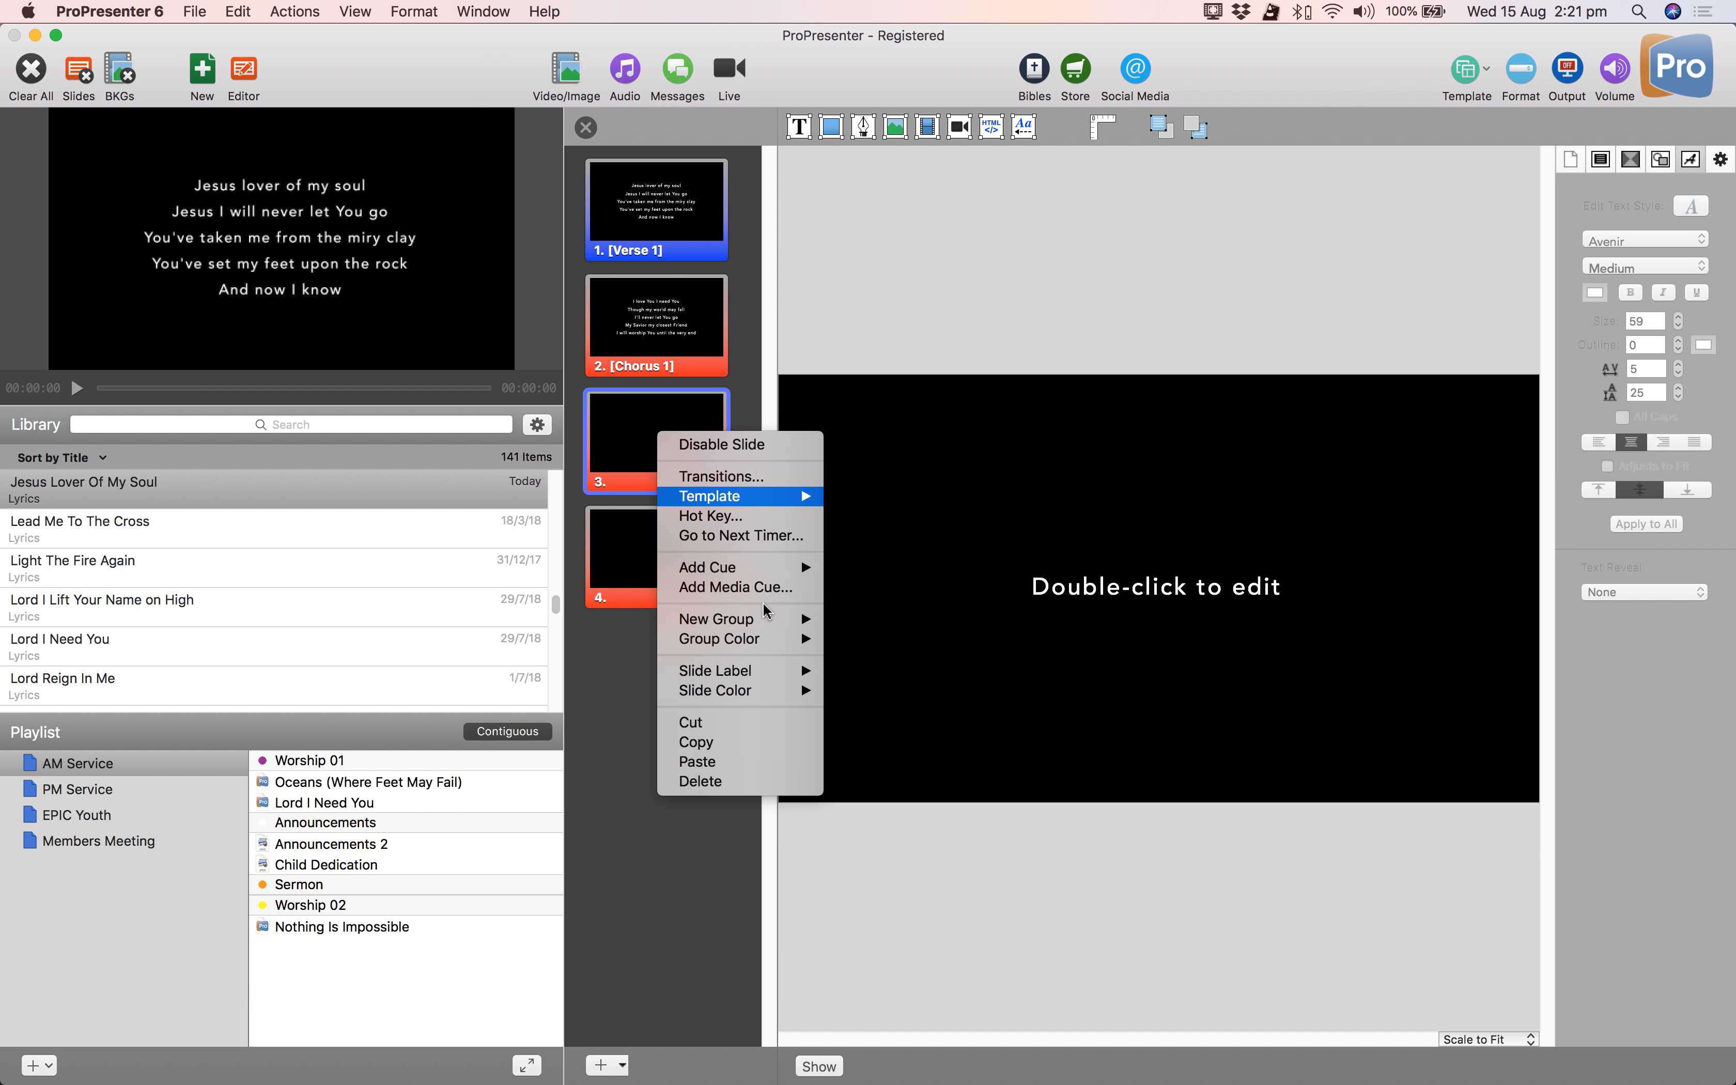
{"action": "mouse_move", "coordinate": [761, 624]}
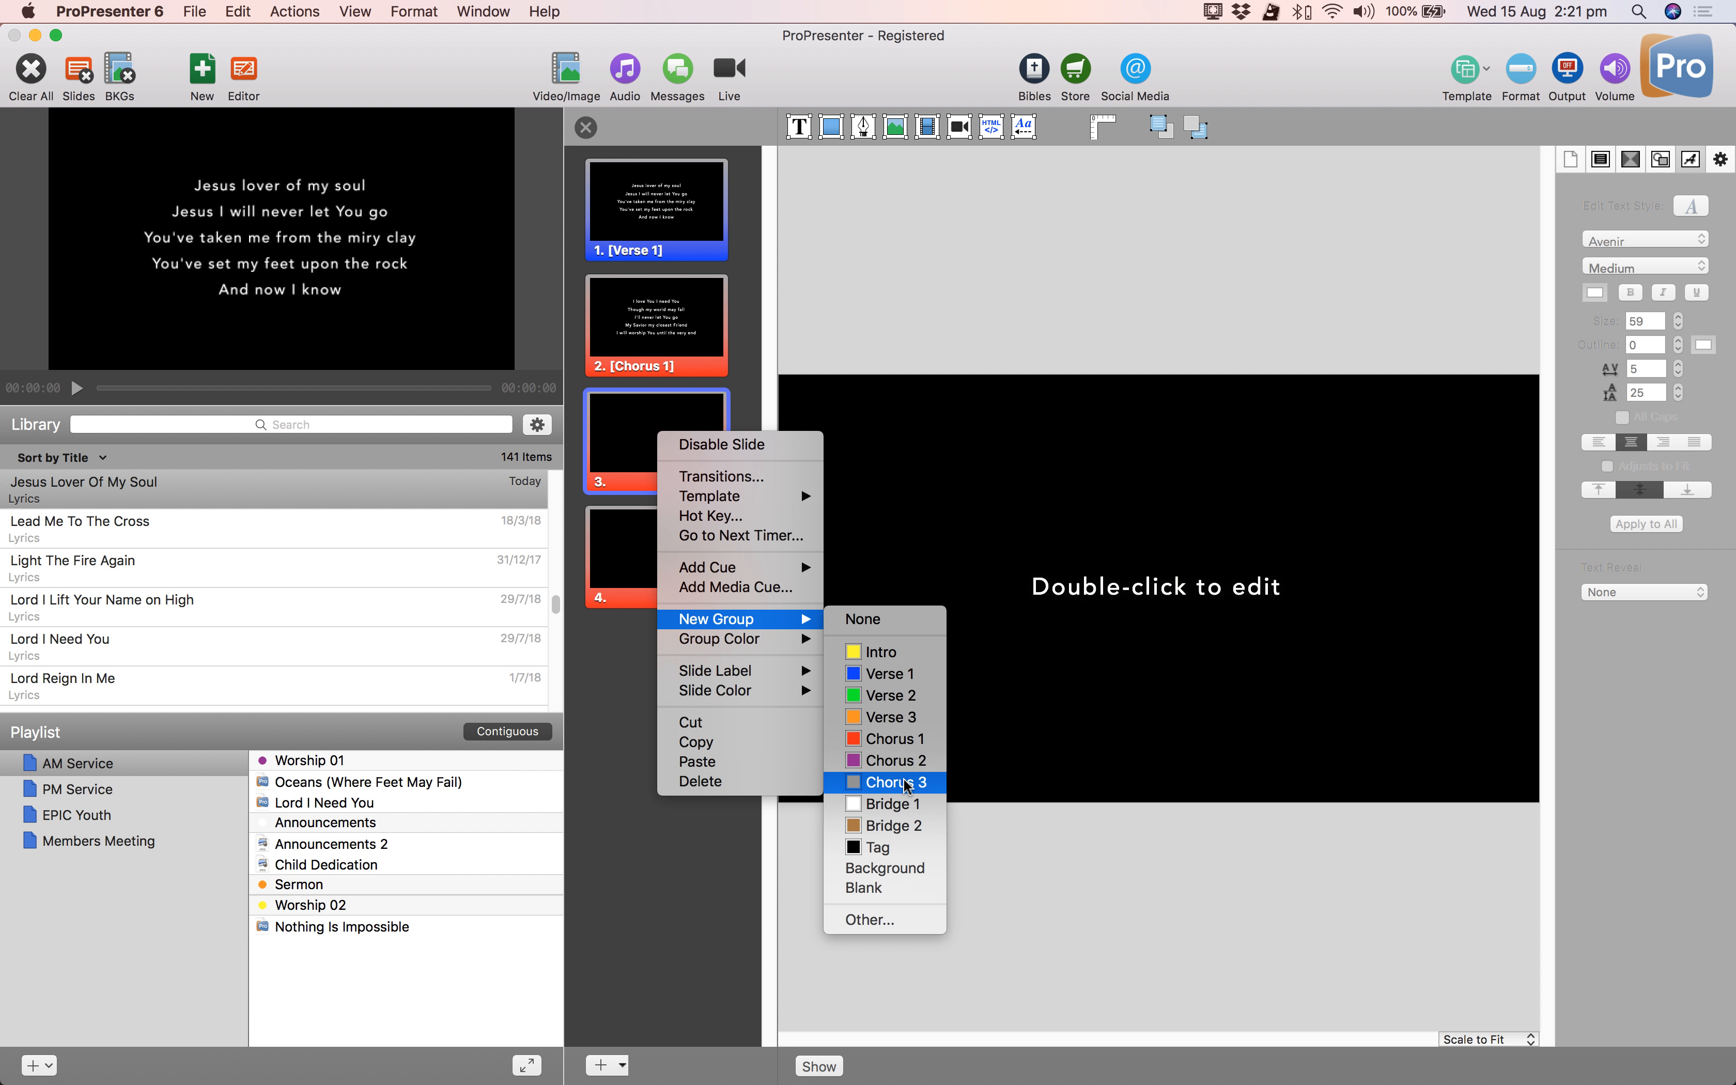
{"action": "left_click", "coordinate": [891, 870]}
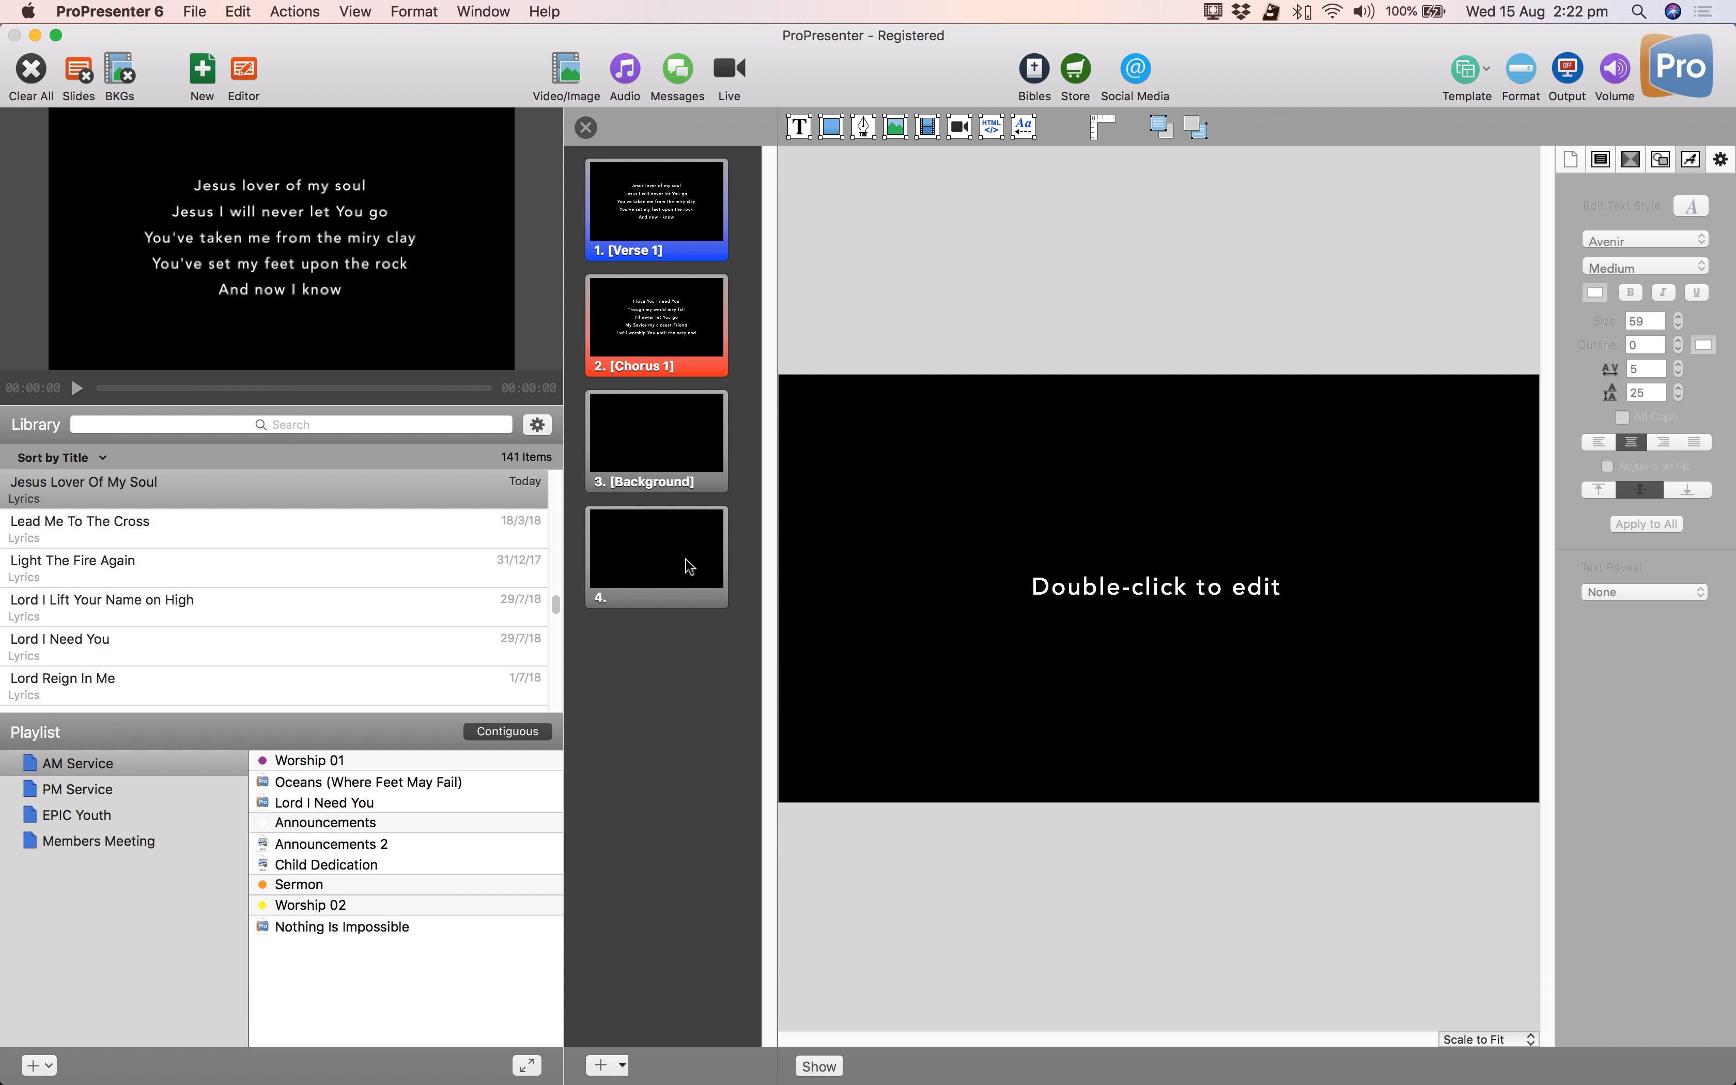
{"action": "left_click", "coordinate": [672, 568]}
{"action": "right_click", "coordinate": [671, 560]}
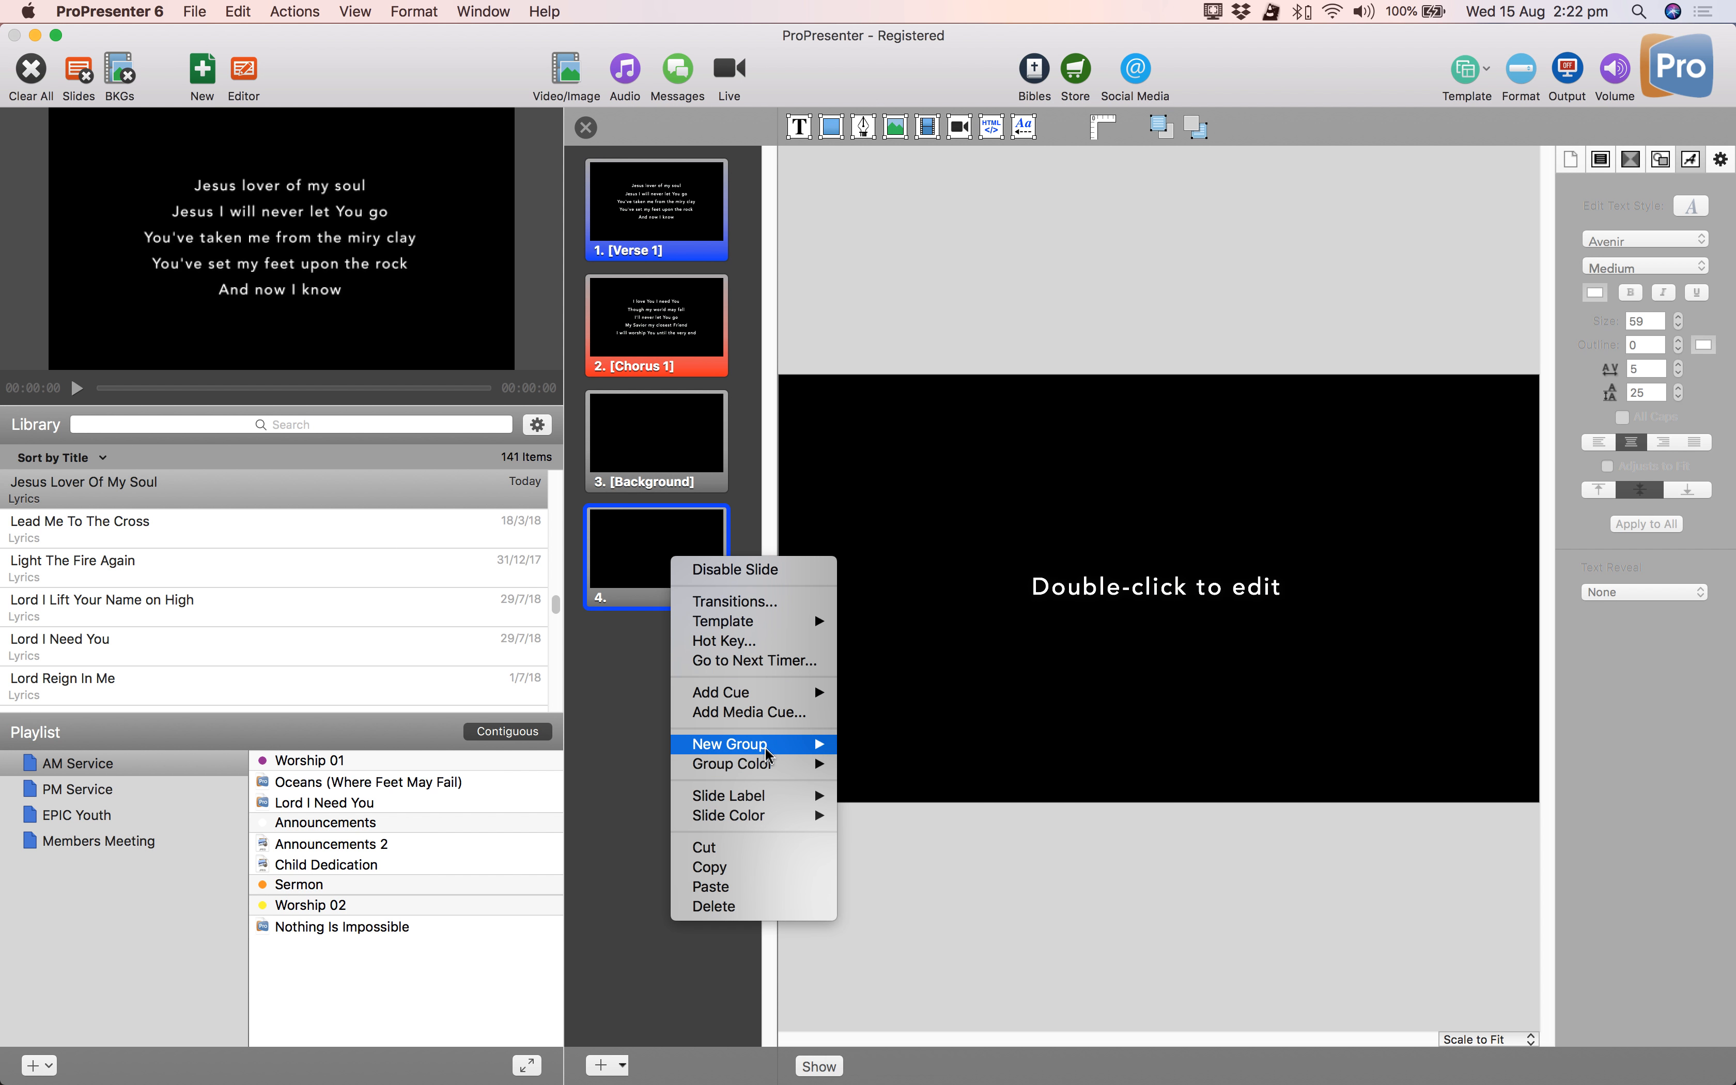
{"action": "mouse_move", "coordinate": [767, 753]}
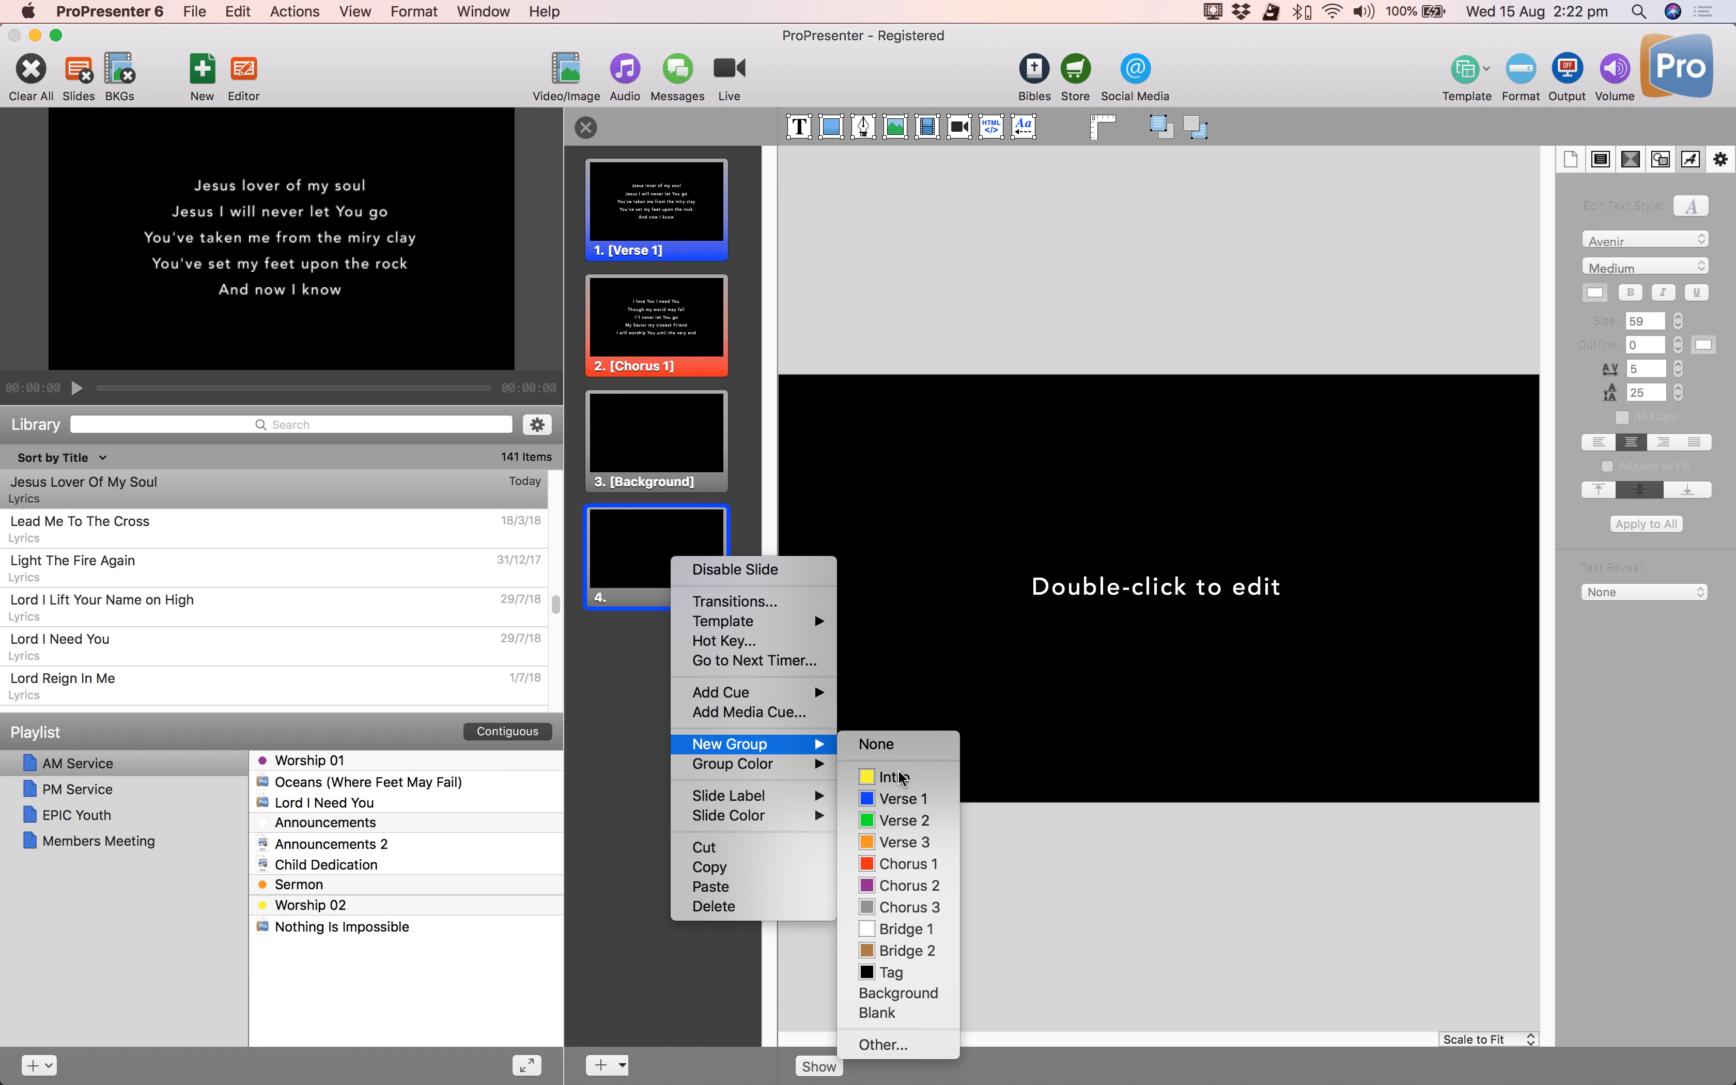
{"action": "left_click", "coordinate": [873, 1013]}
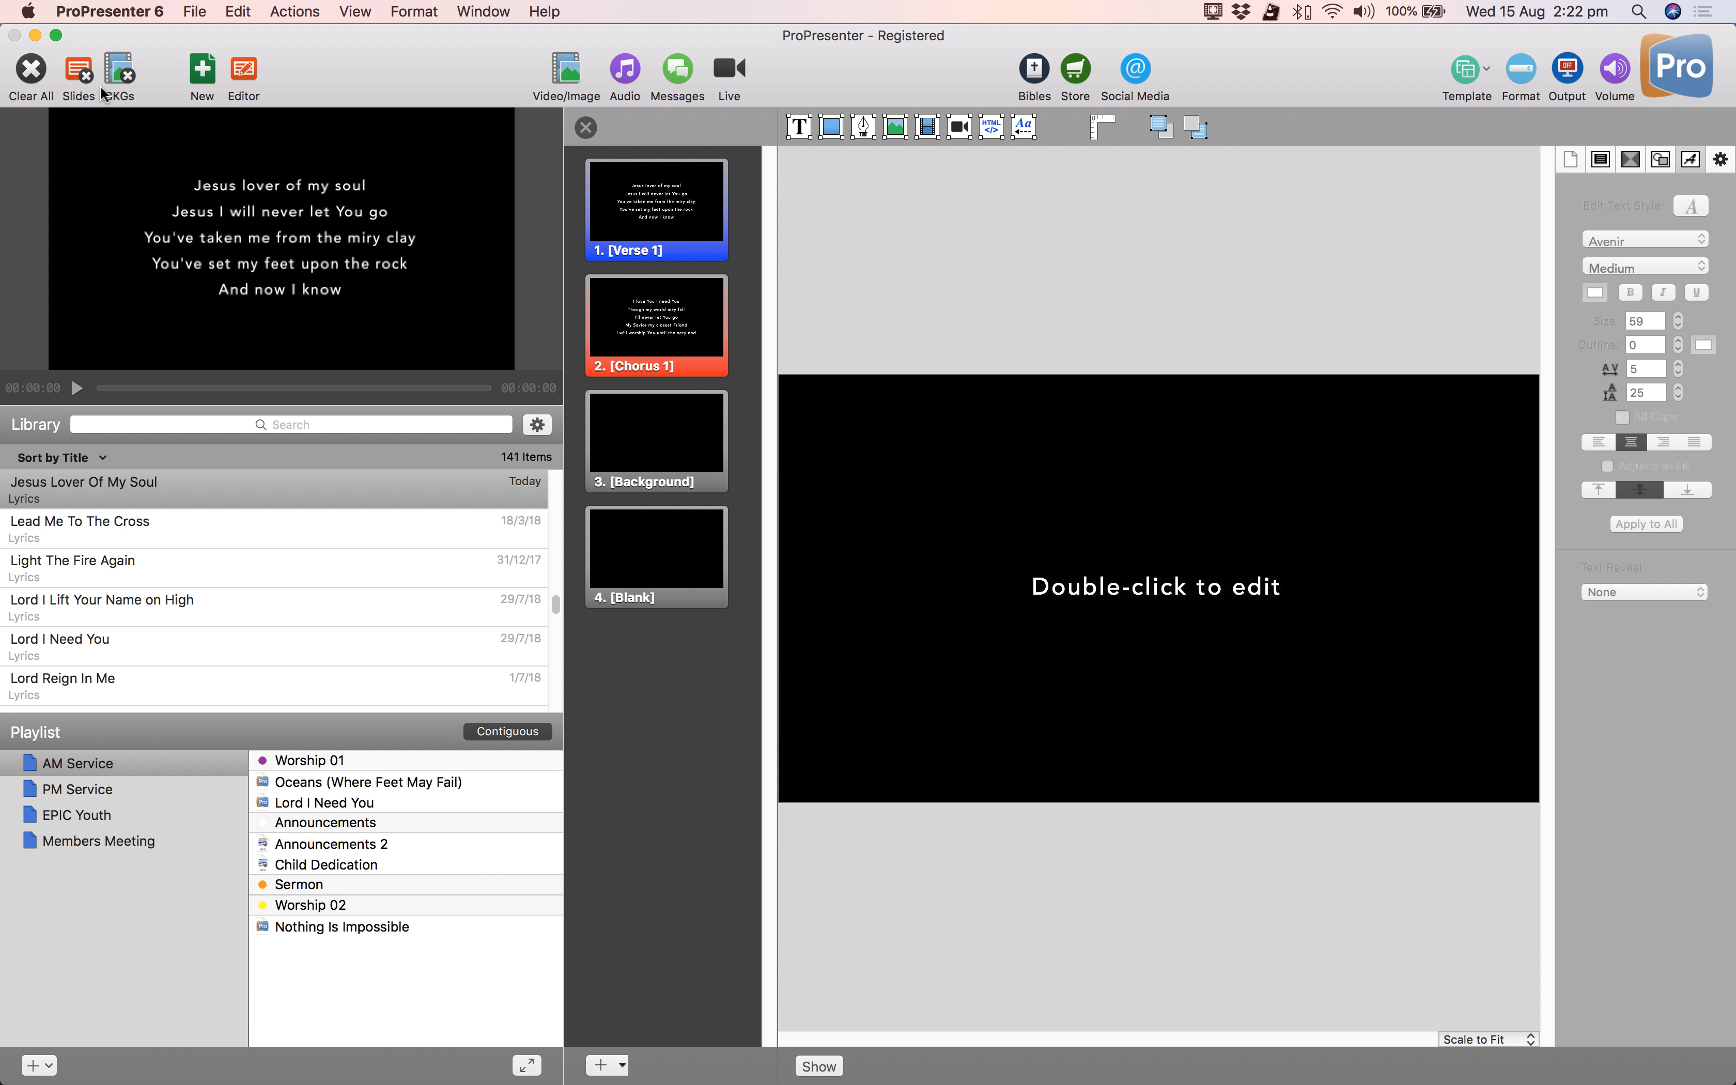
Step: Add a Clear All action cue to the Blank slide
{"action": "right_click", "coordinate": [659, 556]}
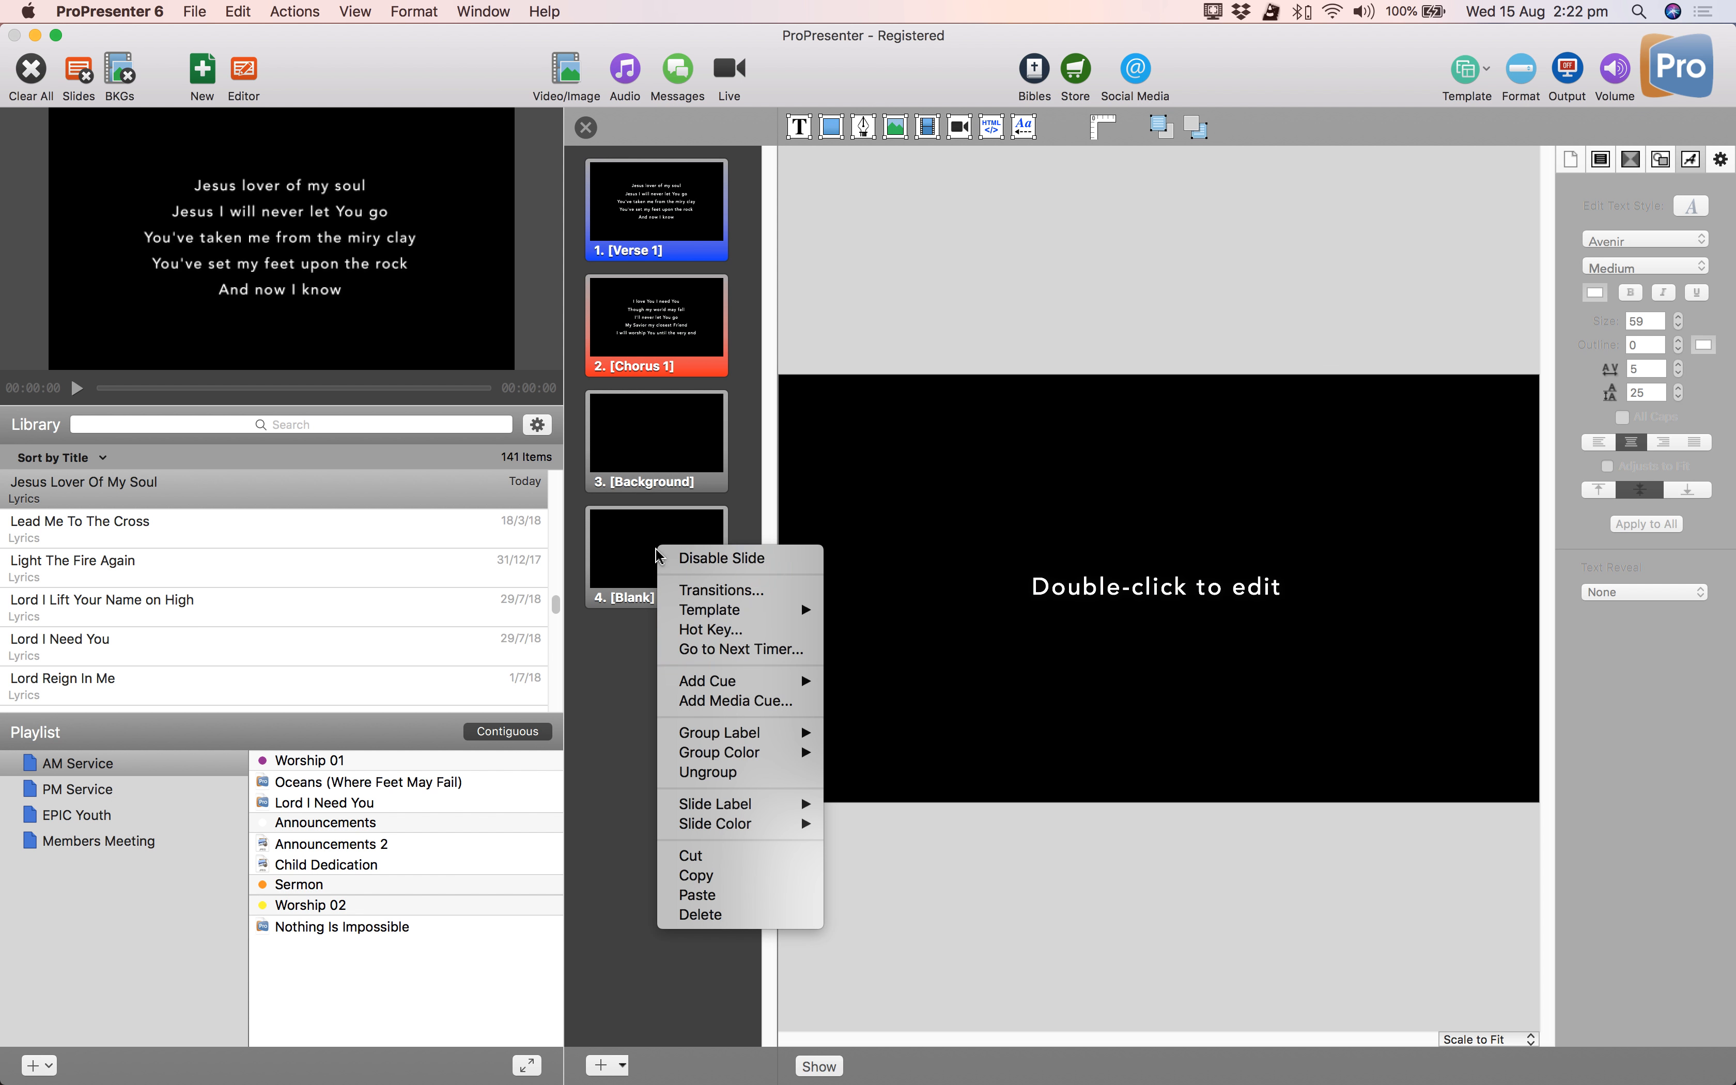
{"action": "mouse_move", "coordinate": [746, 691]}
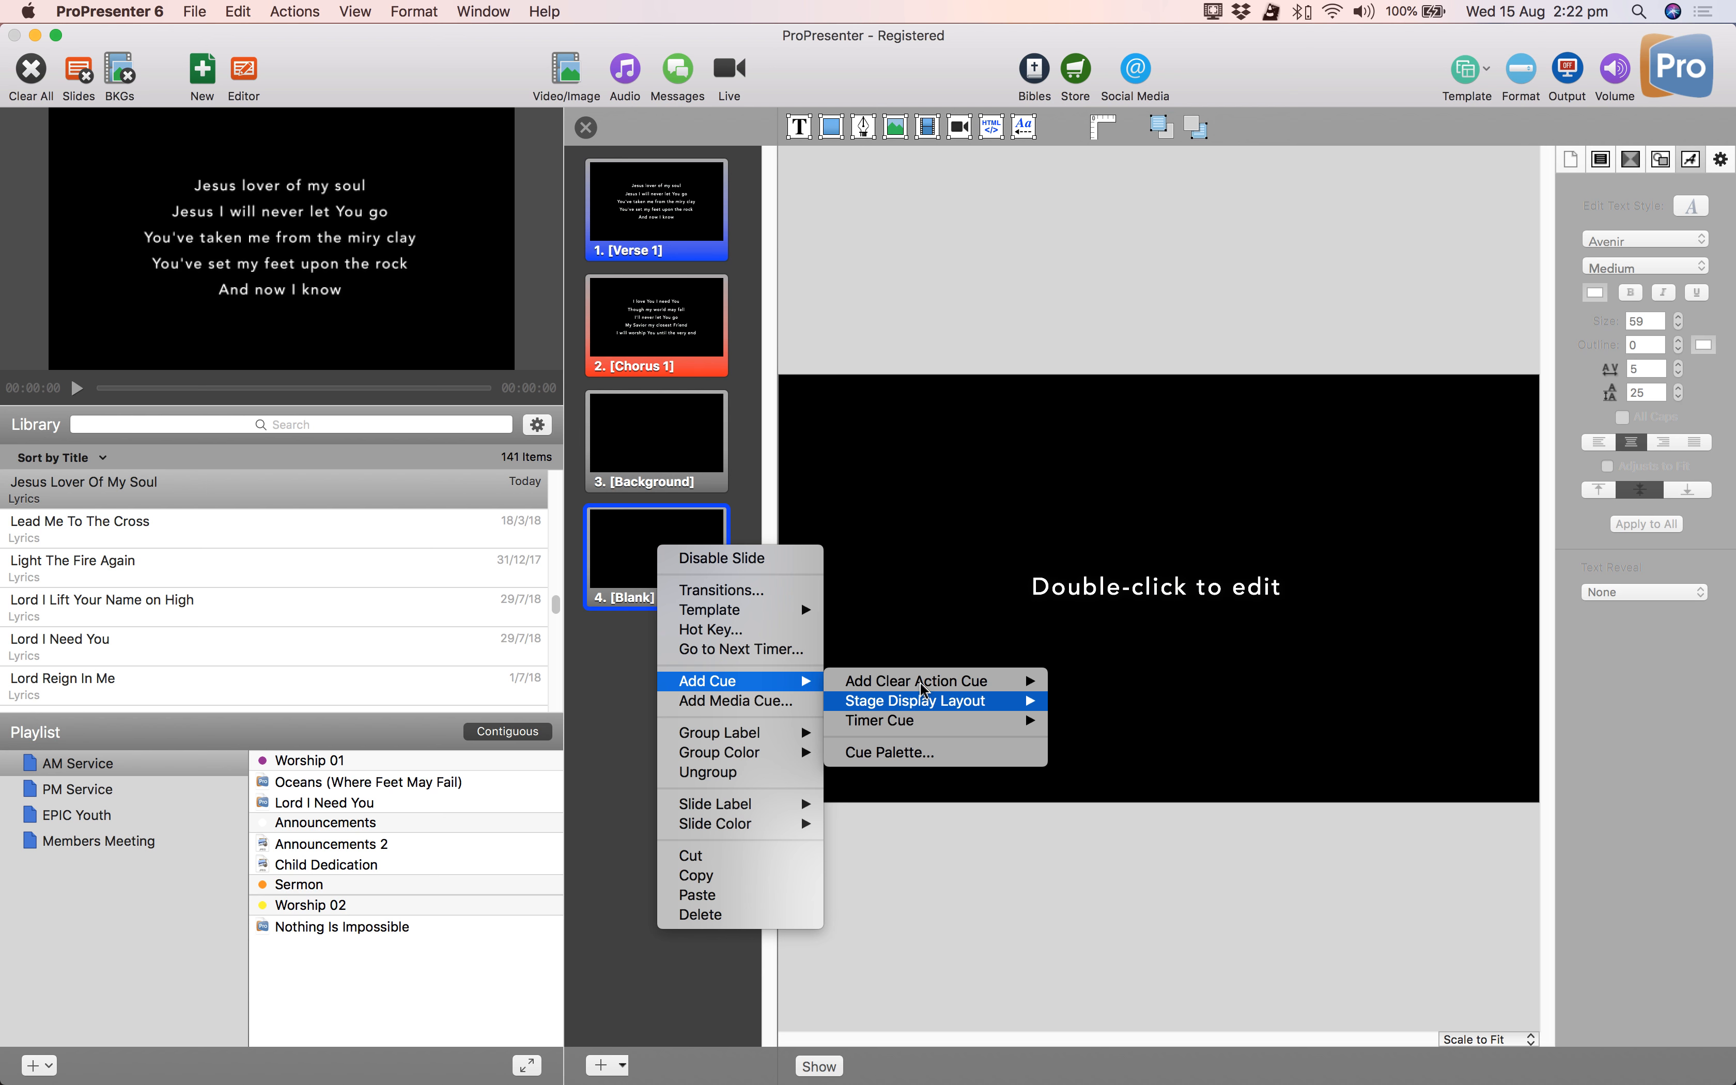
{"action": "mouse_move", "coordinate": [936, 688]}
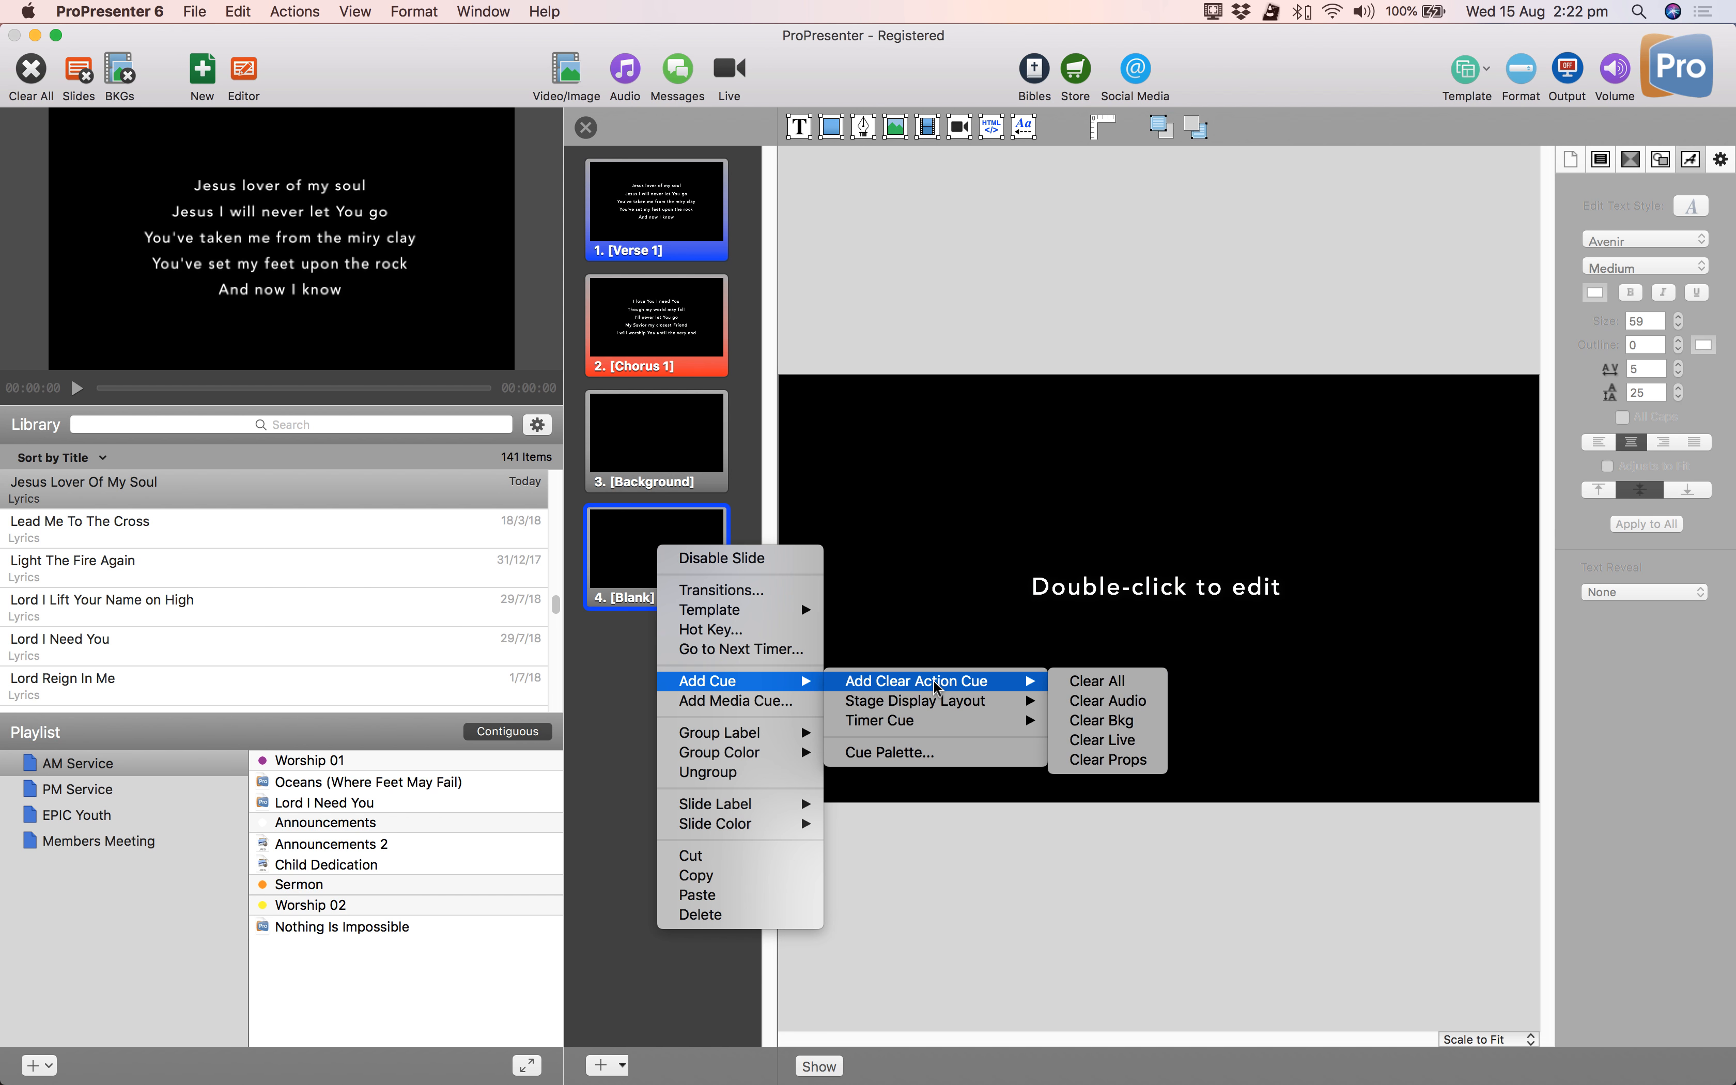
{"action": "left_click", "coordinate": [1130, 692]}
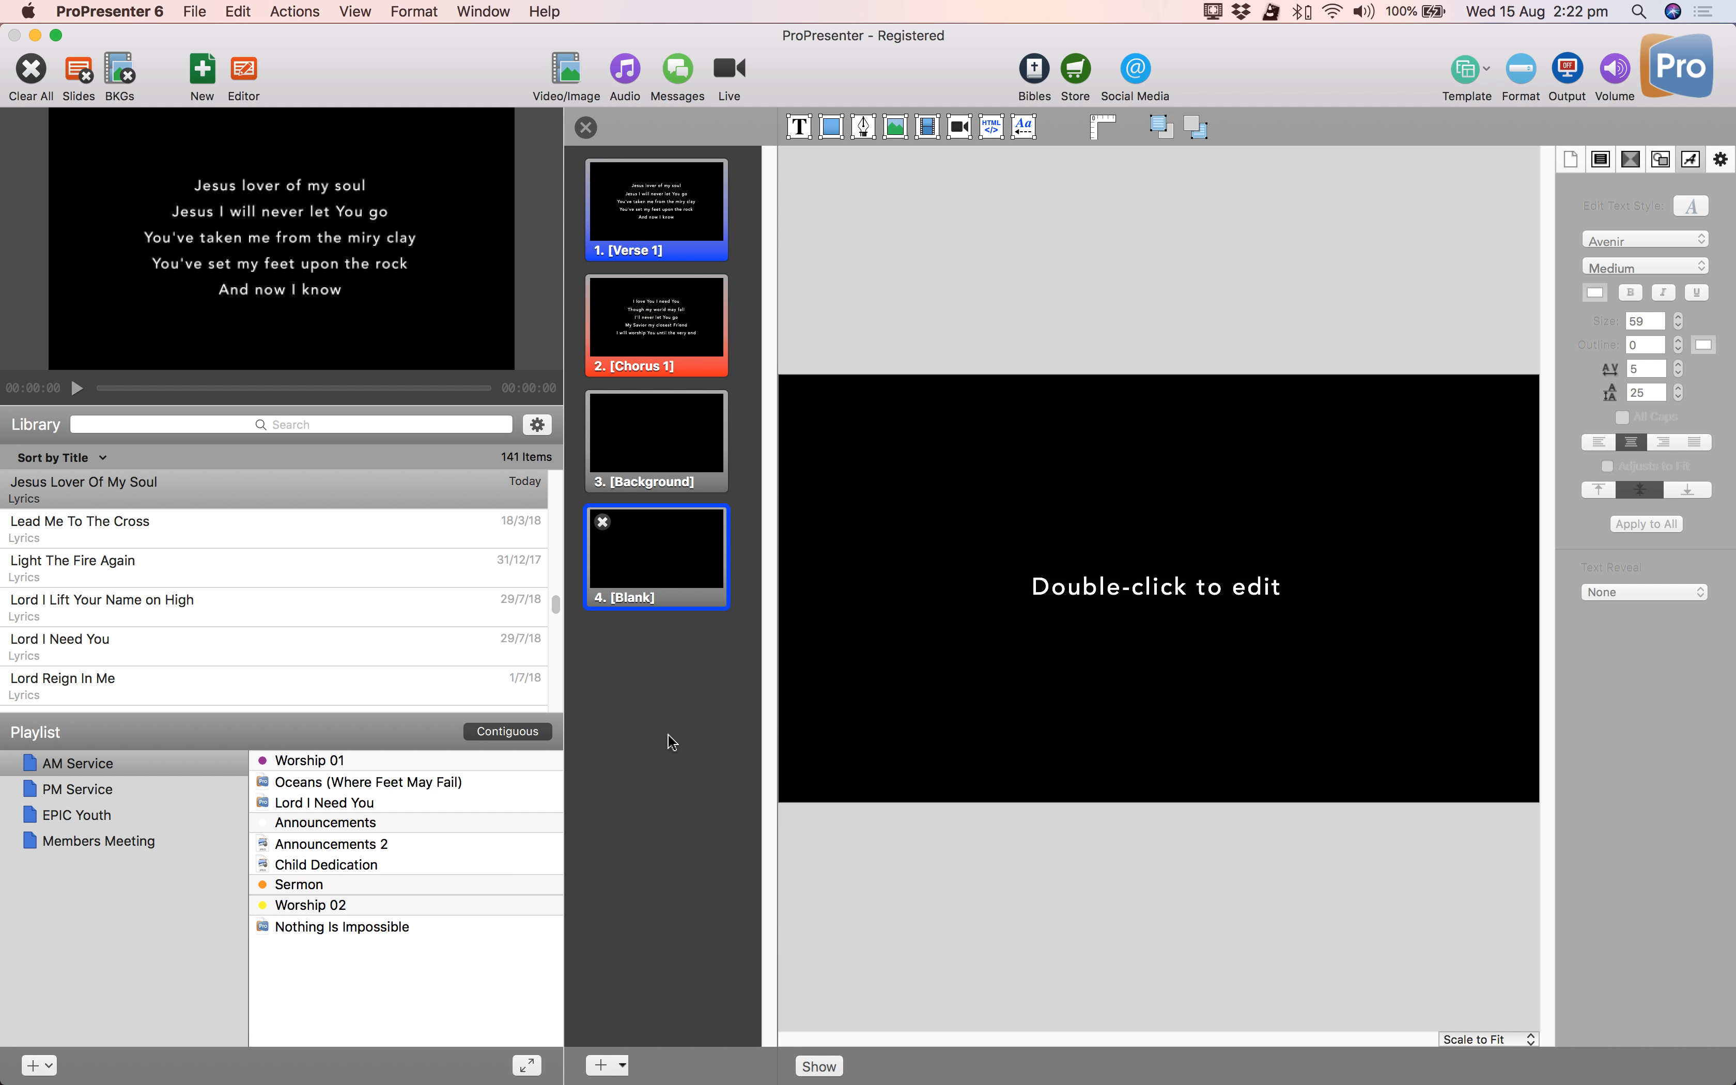